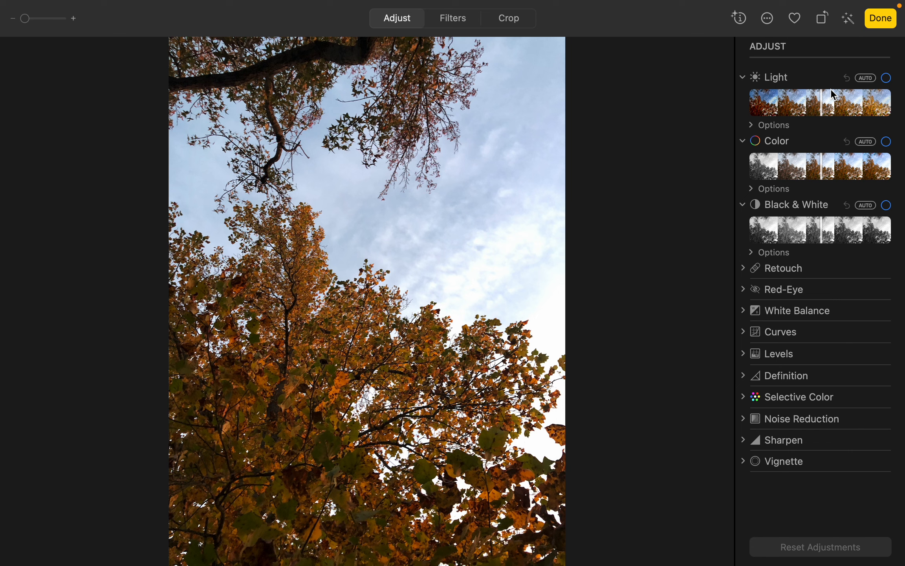
- Lower the photo's overall Light and Color adjustments slightly below neutral
{"action": "left_click", "coordinate": [823, 105]}
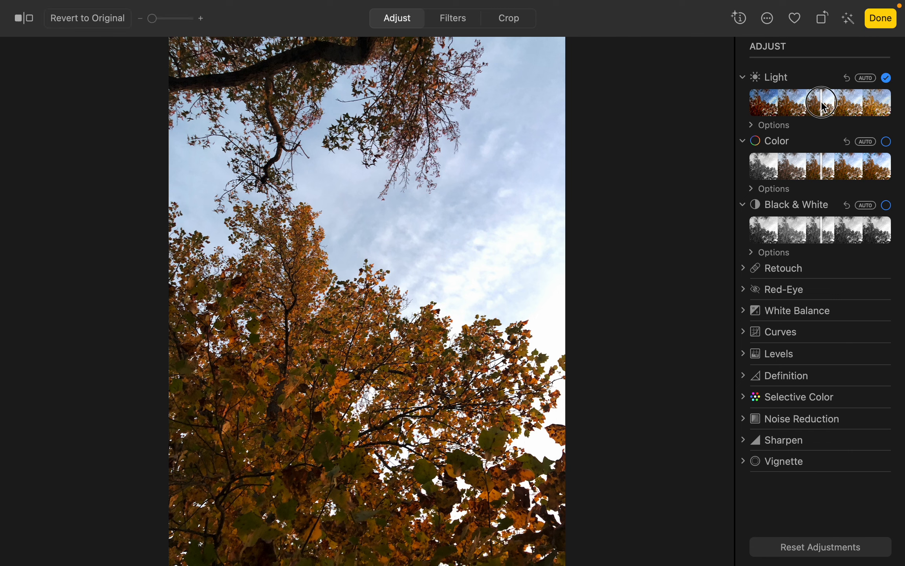
{"action": "mouse_move", "coordinate": [823, 106]}
{"action": "left_mouse_down"}
{"action": "mouse_move", "coordinate": [782, 104]}
{"action": "mouse_move", "coordinate": [881, 94]}
{"action": "mouse_move", "coordinate": [802, 96]}
{"action": "mouse_move", "coordinate": [863, 97]}
{"action": "mouse_move", "coordinate": [792, 101]}
{"action": "mouse_move", "coordinate": [840, 112]}
{"action": "mouse_move", "coordinate": [770, 114]}
{"action": "mouse_move", "coordinate": [828, 104]}
{"action": "mouse_move", "coordinate": [816, 110]}
{"action": "left_mouse_up"}
{"action": "mouse_move", "coordinate": [820, 167]}
{"action": "left_mouse_down"}
{"action": "mouse_move", "coordinate": [748, 171]}
{"action": "mouse_move", "coordinate": [888, 171]}
{"action": "mouse_move", "coordinate": [745, 173]}
{"action": "mouse_move", "coordinate": [818, 174]}
{"action": "left_mouse_up"}
- Set the photo's color saturation to 0.01 and its vibrance to -0.03
{"action": "left_click", "coordinate": [751, 189]}
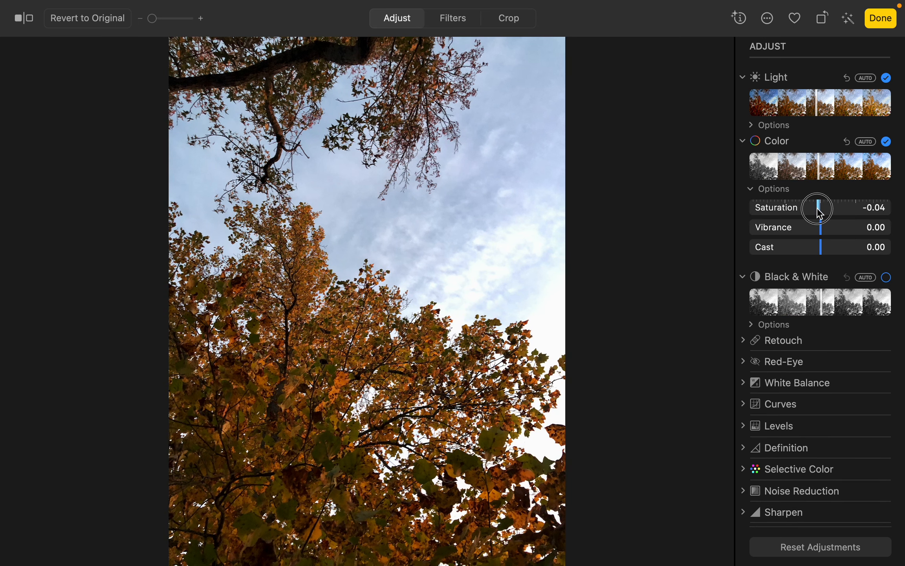
{"action": "left_click_drag", "start_coordinate": [819, 214], "coordinate": [823, 254]}
{"action": "left_click", "coordinate": [819, 228]}
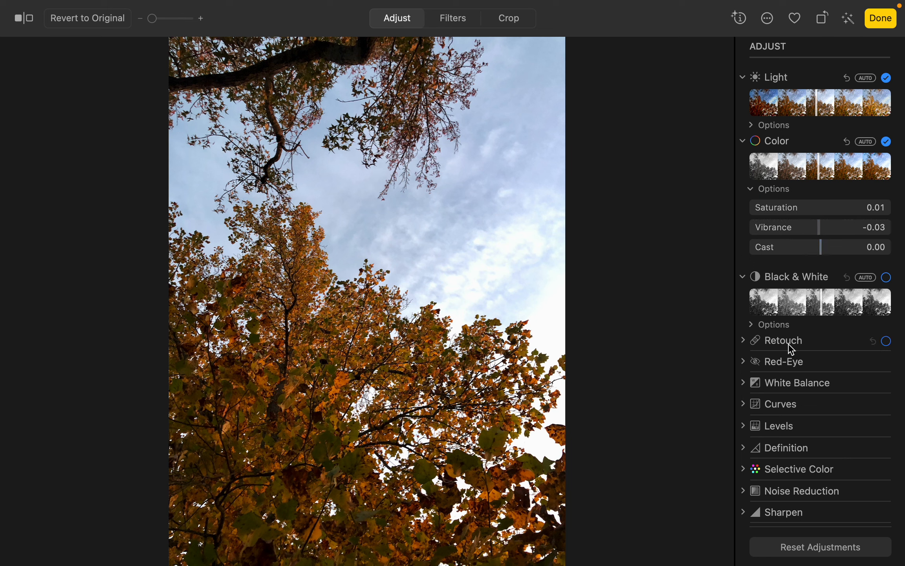
- Examine the Retouch brush and Red-Eye correction settings without applying either to the photo
{"action": "scroll", "coordinate": [789, 346], "scroll_direction": "down", "scroll_amount": 2}
{"action": "left_click", "coordinate": [746, 324]}
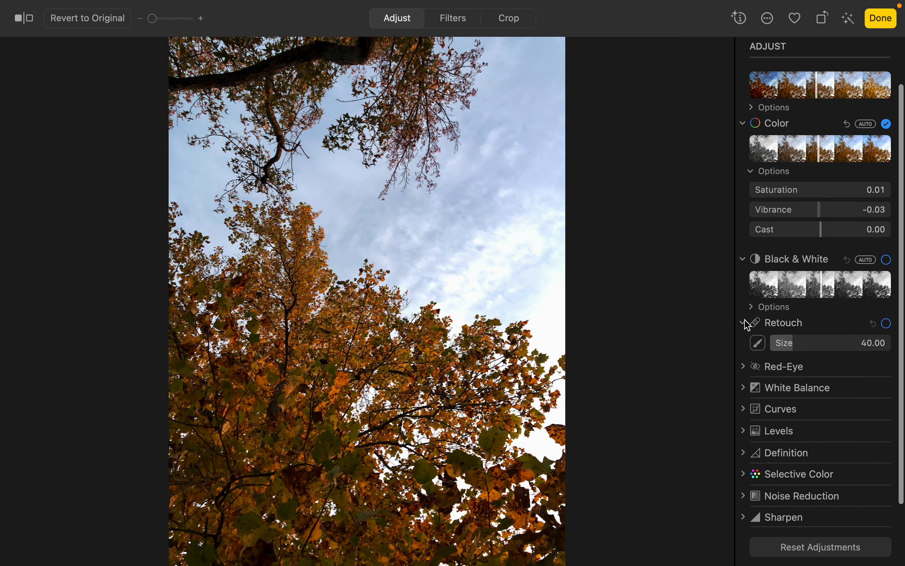
{"action": "scroll", "coordinate": [747, 324], "scroll_direction": "down", "scroll_amount": 2}
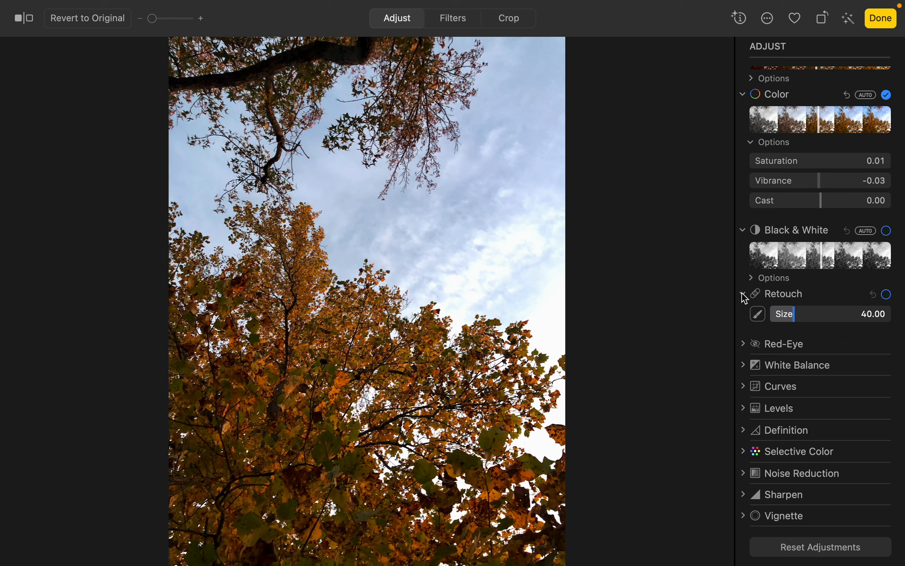
{"action": "left_click", "coordinate": [758, 313]}
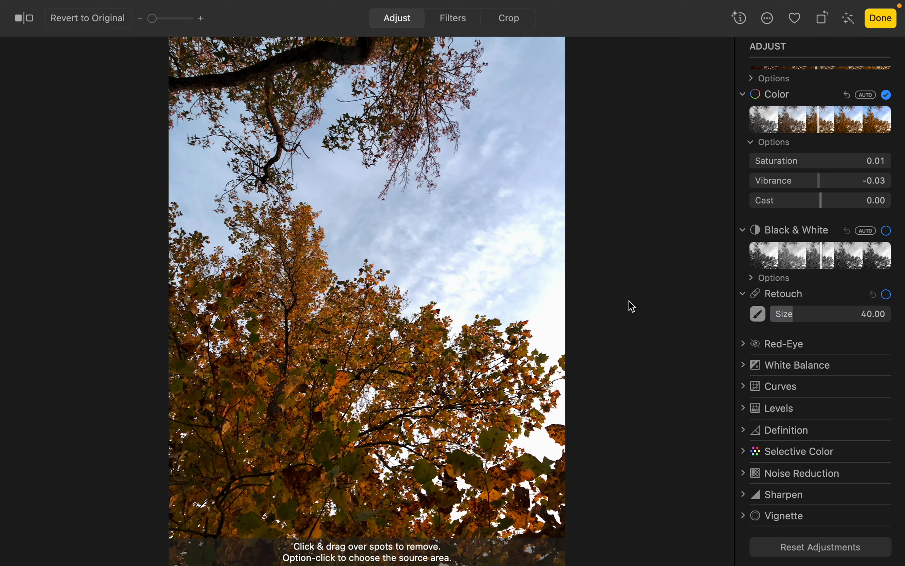
{"action": "left_click", "coordinate": [743, 295]}
{"action": "left_click", "coordinate": [743, 344]}
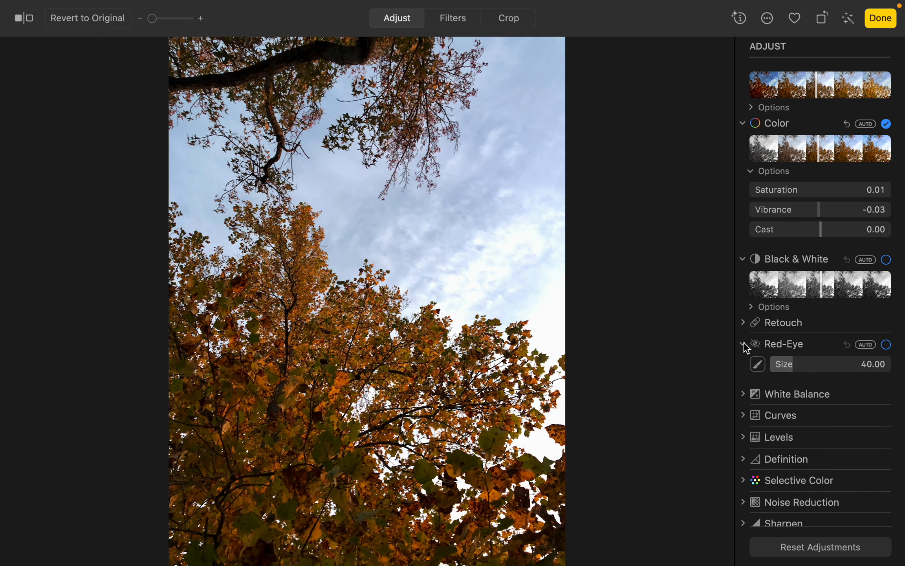
{"action": "left_click", "coordinate": [743, 344]}
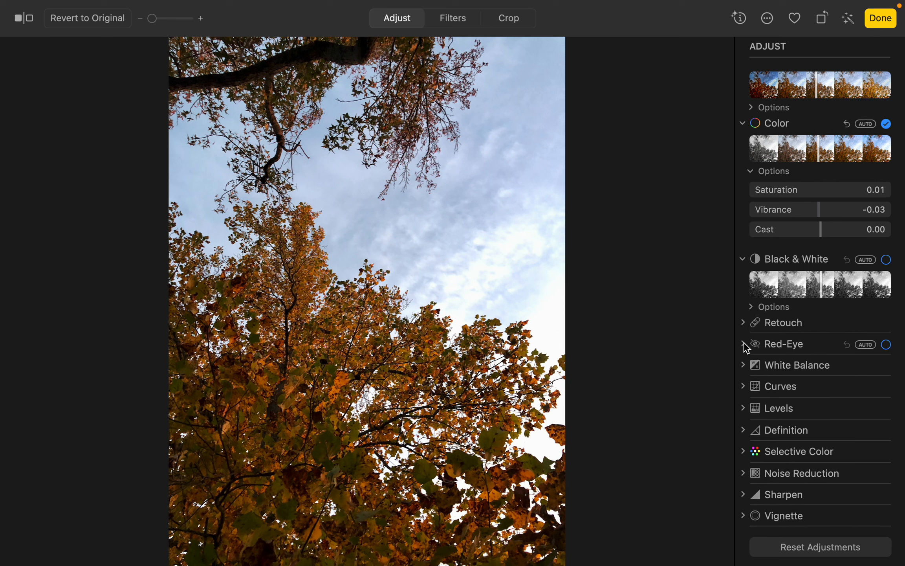
- Try a Neutral Gray white balance with warmth at 66 and -100, and return the warmth to 0
{"action": "left_click", "coordinate": [743, 363]}
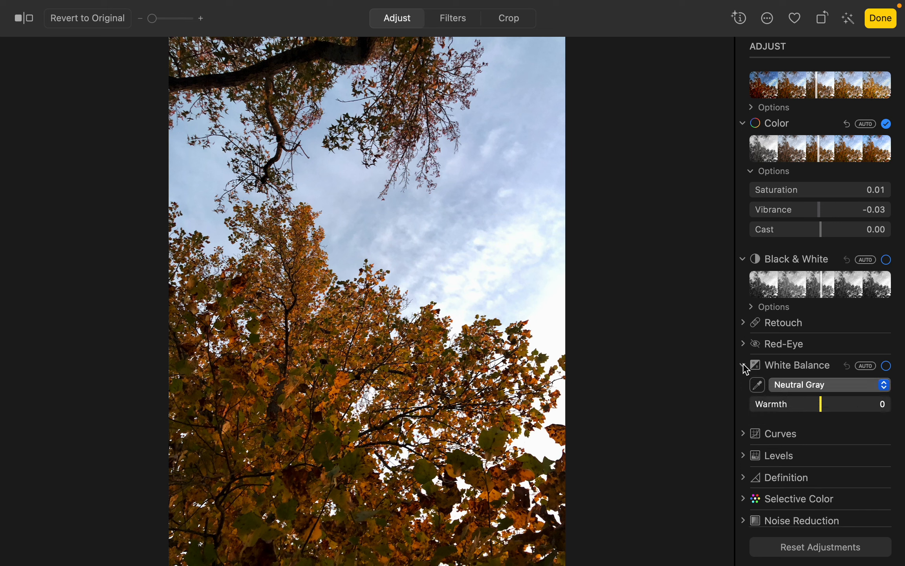
{"action": "scroll", "coordinate": [743, 362], "scroll_direction": "down", "scroll_amount": 2}
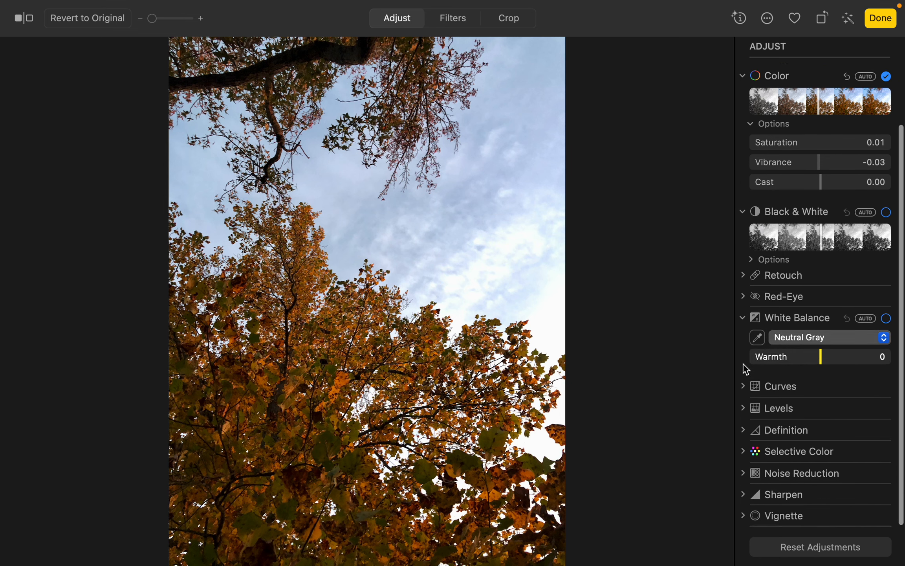
{"action": "left_click", "coordinate": [821, 360]}
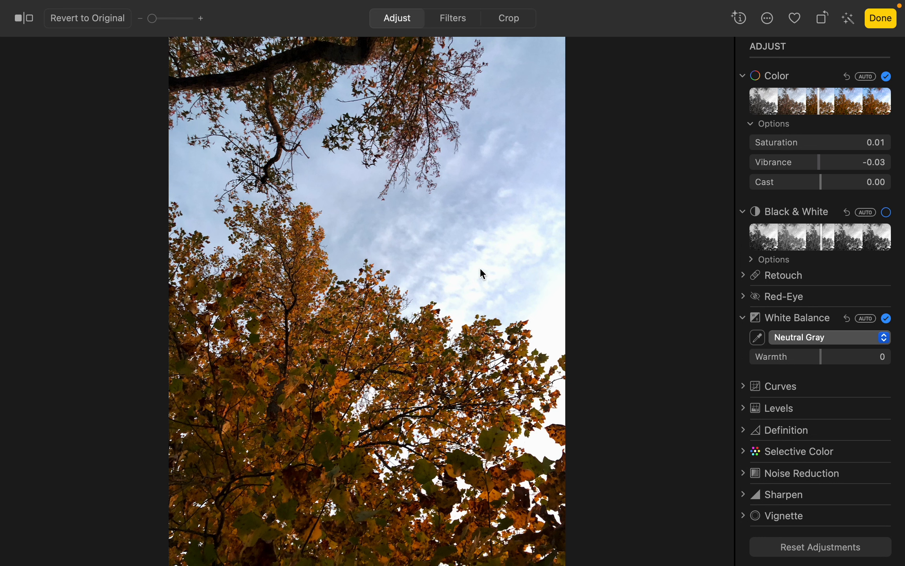
{"action": "left_click", "coordinate": [823, 364]}
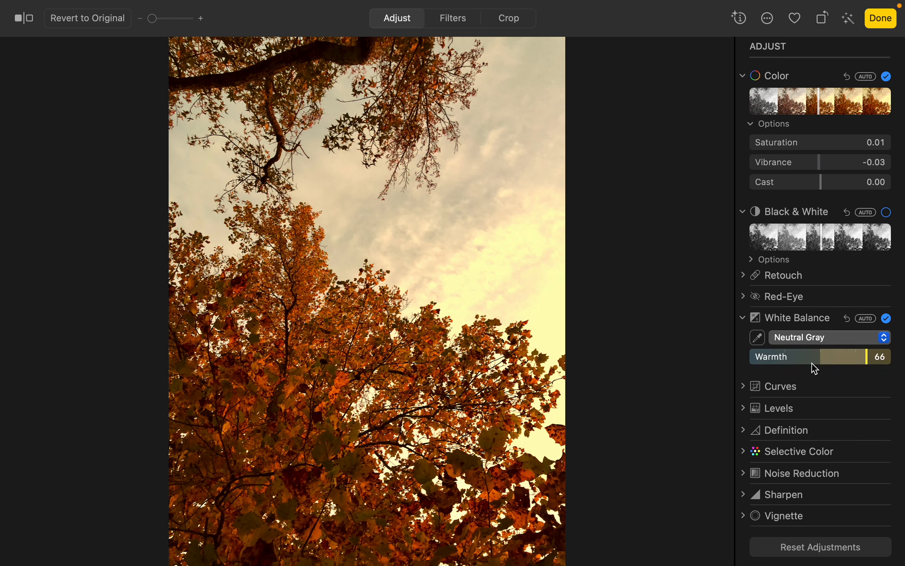
{"action": "left_click_drag", "start_coordinate": [865, 358], "coordinate": [750, 359]}
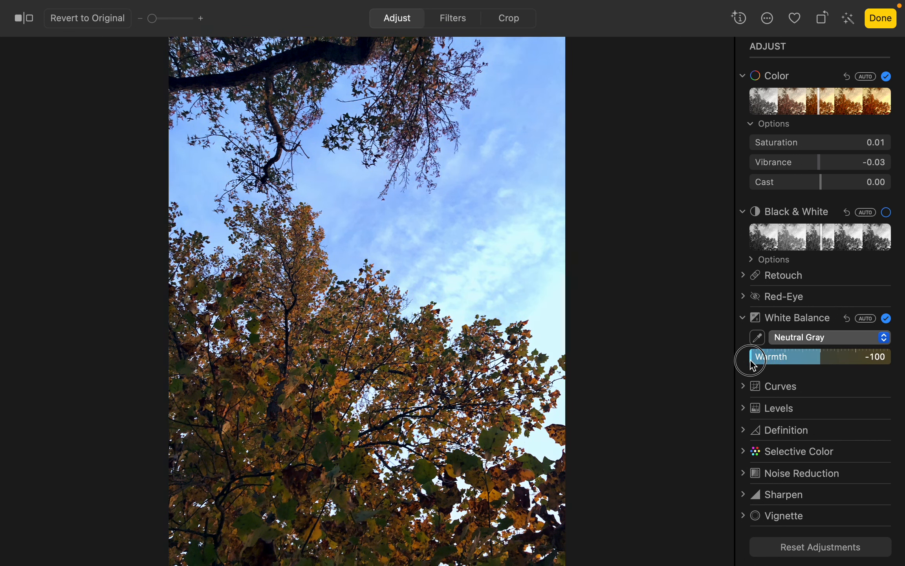
{"action": "left_click_drag", "start_coordinate": [750, 359], "coordinate": [820, 353]}
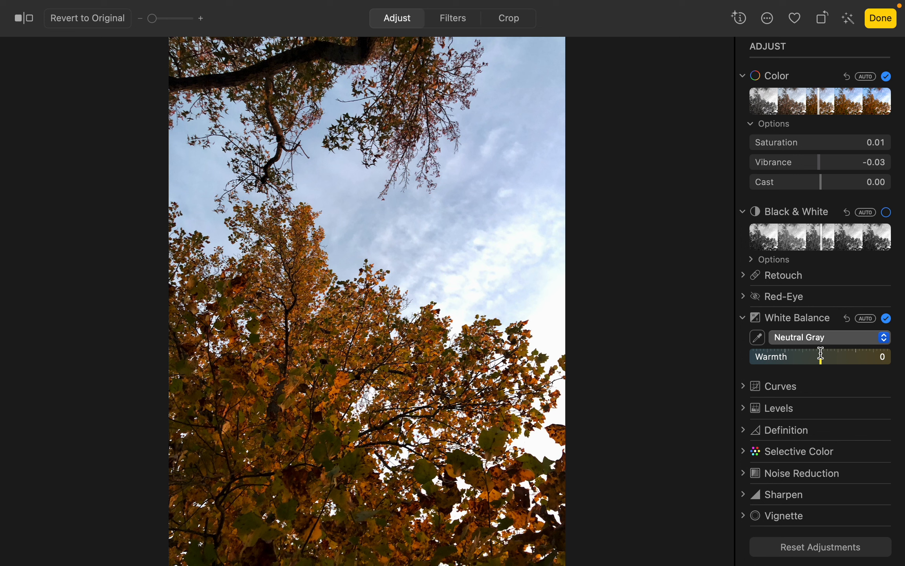
{"action": "mouse_move", "coordinate": [820, 355]}
{"action": "left_mouse_down"}
{"action": "mouse_move", "coordinate": [848, 360]}
{"action": "mouse_move", "coordinate": [800, 355]}
{"action": "mouse_move", "coordinate": [821, 357]}
{"action": "left_mouse_up"}
- Add one point in the shadows and one near the highlights of the RGB curve, close to the diagonal
{"action": "left_click", "coordinate": [743, 386]}
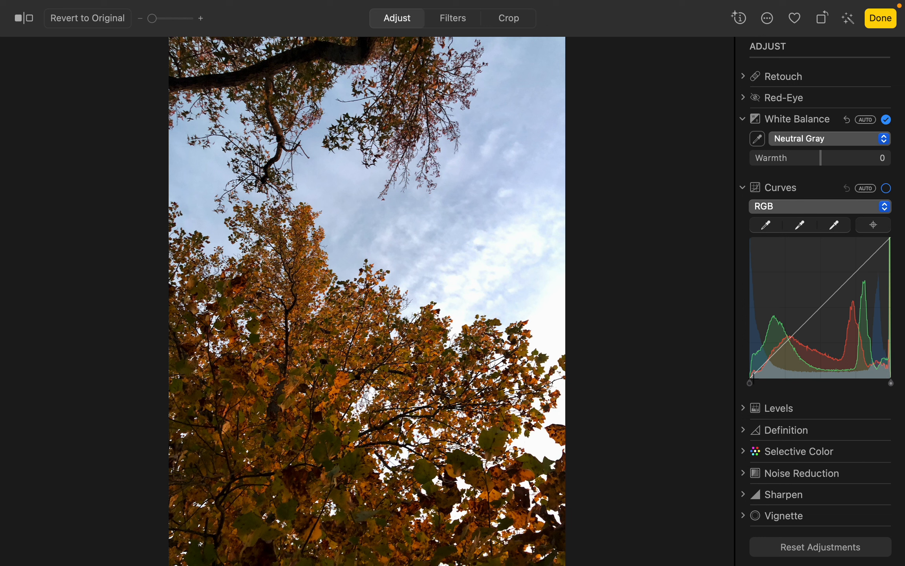
{"action": "left_click", "coordinate": [777, 350]}
{"action": "mouse_move", "coordinate": [752, 380]}
{"action": "left_mouse_down"}
{"action": "mouse_move", "coordinate": [750, 353]}
{"action": "mouse_move", "coordinate": [750, 383]}
{"action": "left_mouse_up"}
{"action": "mouse_move", "coordinate": [751, 376]}
{"action": "left_mouse_down"}
{"action": "mouse_move", "coordinate": [751, 363]}
{"action": "mouse_move", "coordinate": [750, 376]}
{"action": "left_mouse_up"}
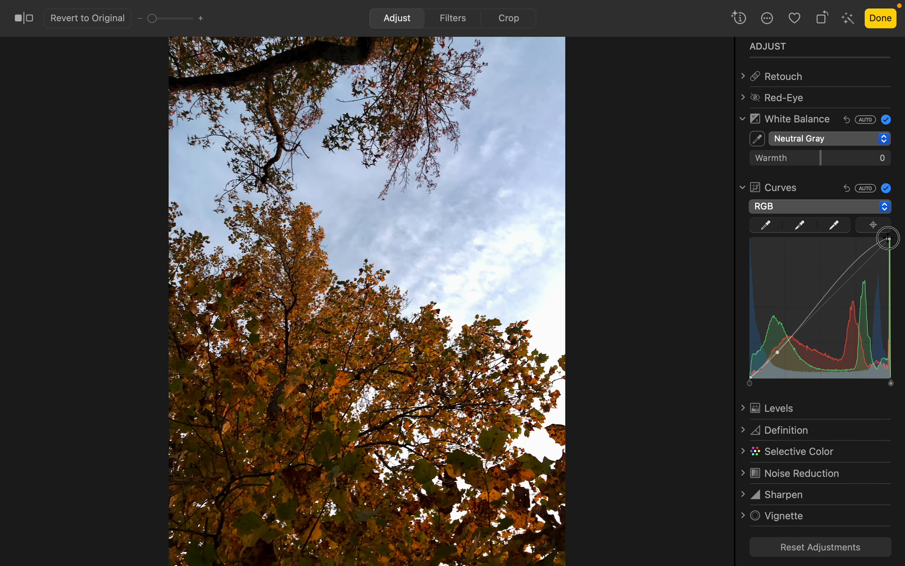
{"action": "mouse_move", "coordinate": [889, 236]}
{"action": "left_mouse_down"}
{"action": "mouse_move", "coordinate": [890, 254]}
{"action": "mouse_move", "coordinate": [881, 236]}
{"action": "mouse_move", "coordinate": [884, 256]}
{"action": "mouse_move", "coordinate": [884, 244]}
{"action": "left_mouse_up"}
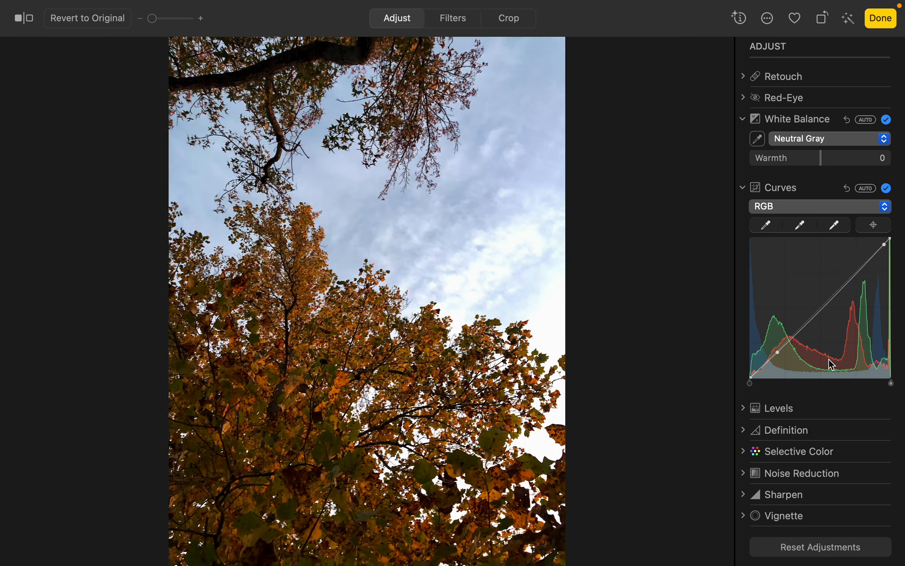
- Shape the RGB curve into a steep S with raised highlights and lowered shadows, and reset the curves
{"action": "left_click_drag", "start_coordinate": [775, 353], "coordinate": [850, 260]}
{"action": "left_click", "coordinate": [796, 337]}
{"action": "left_click_drag", "start_coordinate": [799, 337], "coordinate": [797, 358]}
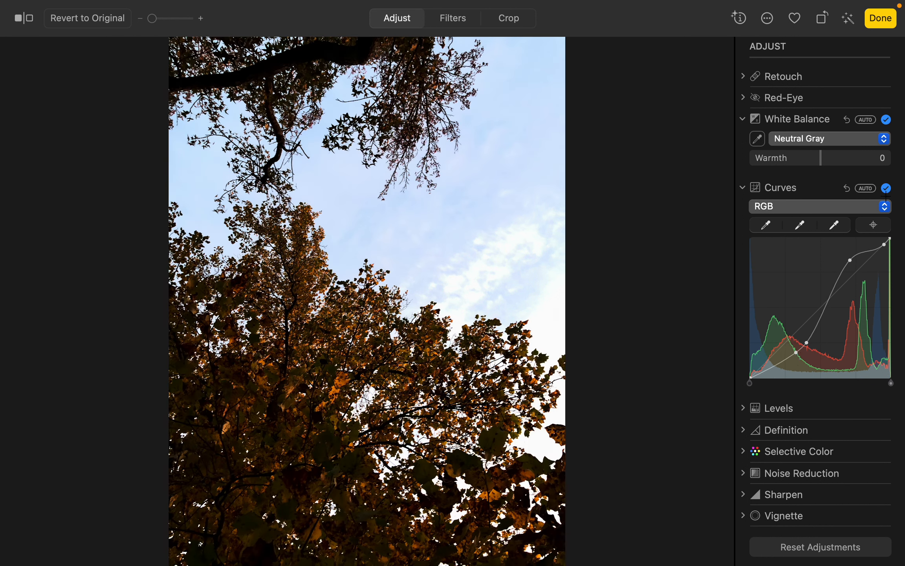
{"action": "left_click", "coordinate": [847, 188]}
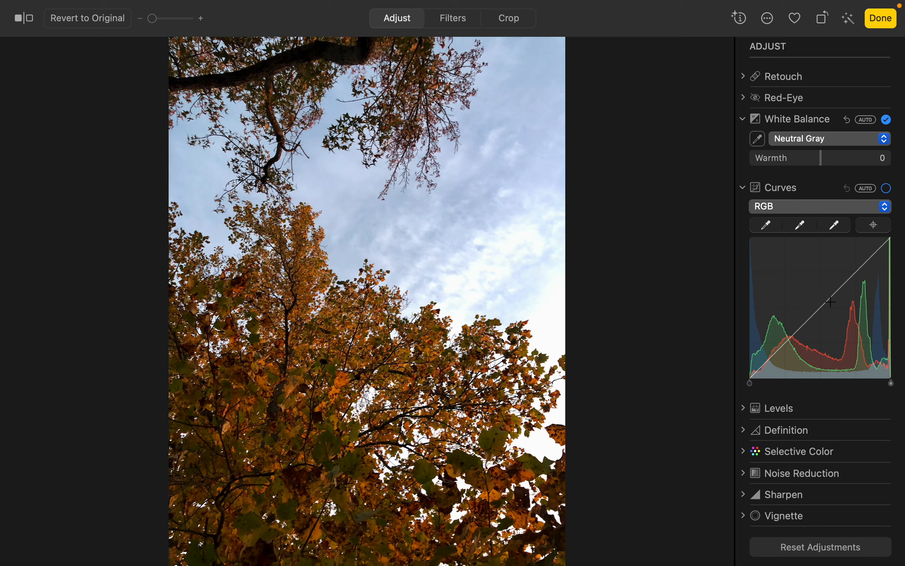
- Try lowering the midtones of the red channel curve and bring the point back to the diagonal
{"action": "left_click", "coordinate": [796, 208]}
{"action": "left_click", "coordinate": [788, 230]}
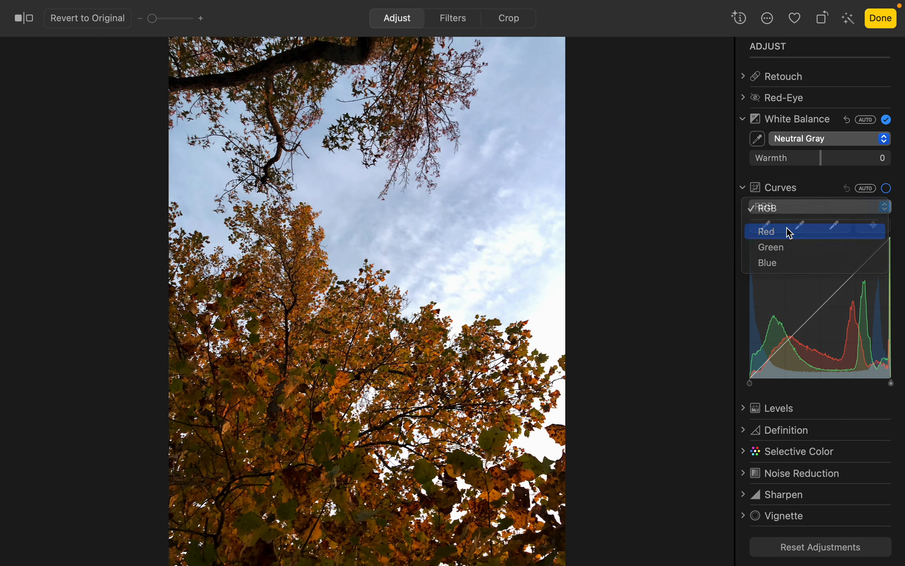
{"action": "left_click_drag", "start_coordinate": [819, 313], "coordinate": [827, 317]}
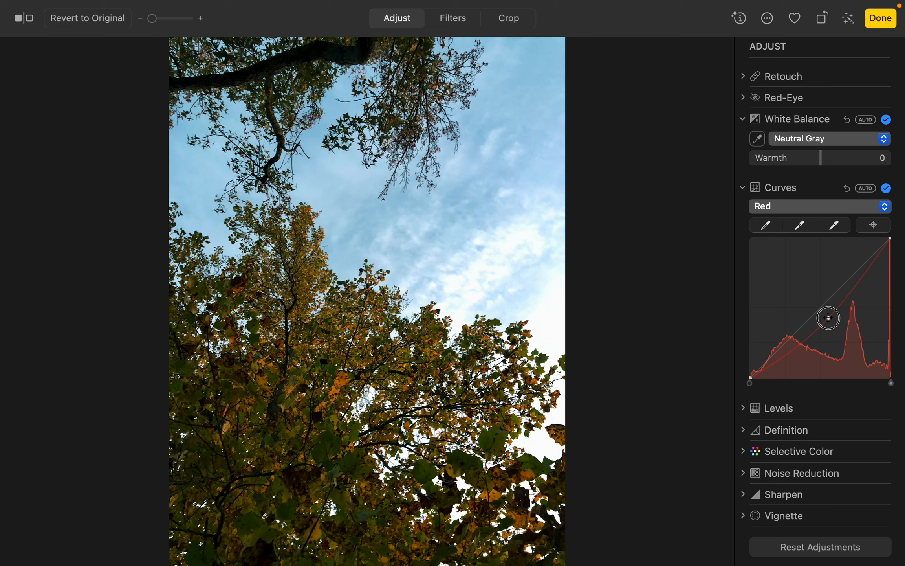
{"action": "mouse_move", "coordinate": [828, 317]}
{"action": "left_mouse_down"}
{"action": "mouse_move", "coordinate": [847, 329]}
{"action": "mouse_move", "coordinate": [815, 312]}
{"action": "left_mouse_up"}
- Raise the midtones of the blue channel curve slightly and reset the curves
{"action": "left_click", "coordinate": [804, 208]}
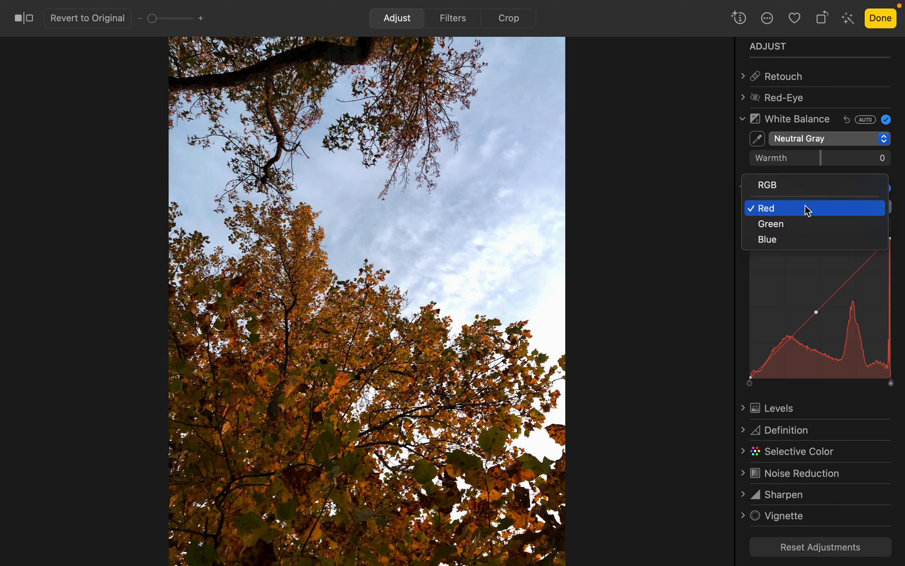
{"action": "left_click", "coordinate": [801, 237]}
{"action": "mouse_move", "coordinate": [817, 306]}
{"action": "left_mouse_down"}
{"action": "mouse_move", "coordinate": [807, 292]}
{"action": "mouse_move", "coordinate": [859, 326]}
{"action": "mouse_move", "coordinate": [817, 299]}
{"action": "left_mouse_up"}
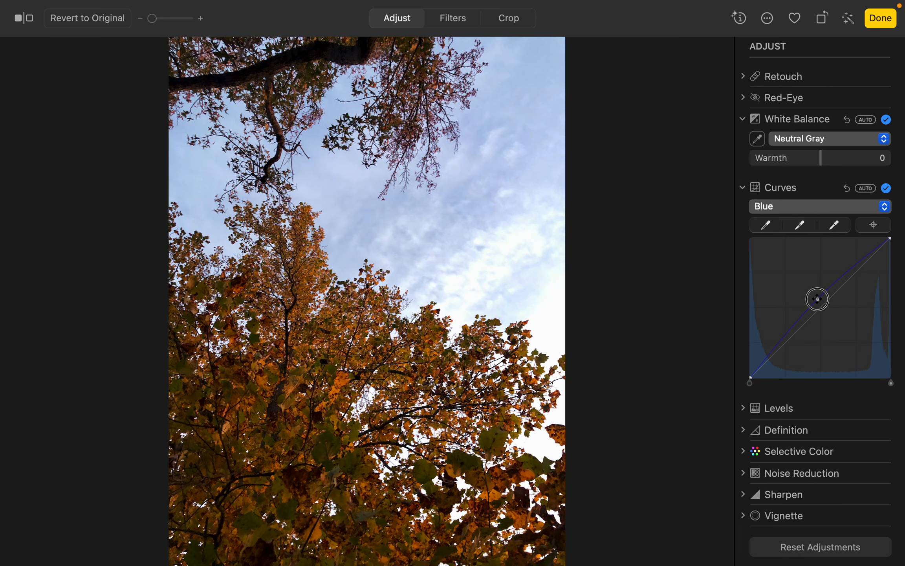
{"action": "left_click", "coordinate": [847, 192]}
- Try raising the midtones of the green channel curve, reset the curves and collapse their settings
{"action": "left_click", "coordinate": [833, 204]}
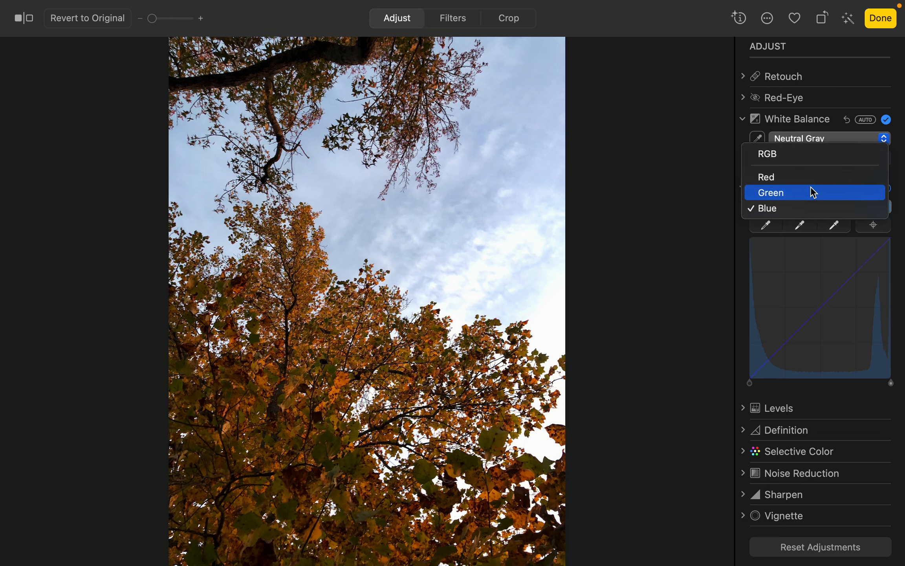
{"action": "left_click", "coordinate": [811, 187]}
{"action": "mouse_move", "coordinate": [826, 299]}
{"action": "left_mouse_down"}
{"action": "mouse_move", "coordinate": [843, 310]}
{"action": "mouse_move", "coordinate": [799, 268]}
{"action": "mouse_move", "coordinate": [847, 301]}
{"action": "mouse_move", "coordinate": [826, 288]}
{"action": "left_mouse_up"}
{"action": "left_click", "coordinate": [847, 191]}
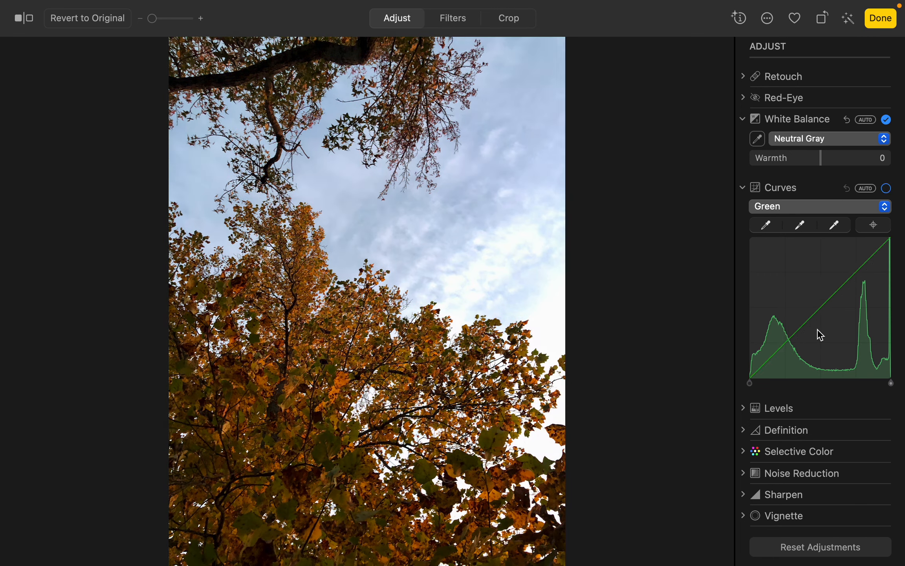
{"action": "left_click", "coordinate": [743, 187]}
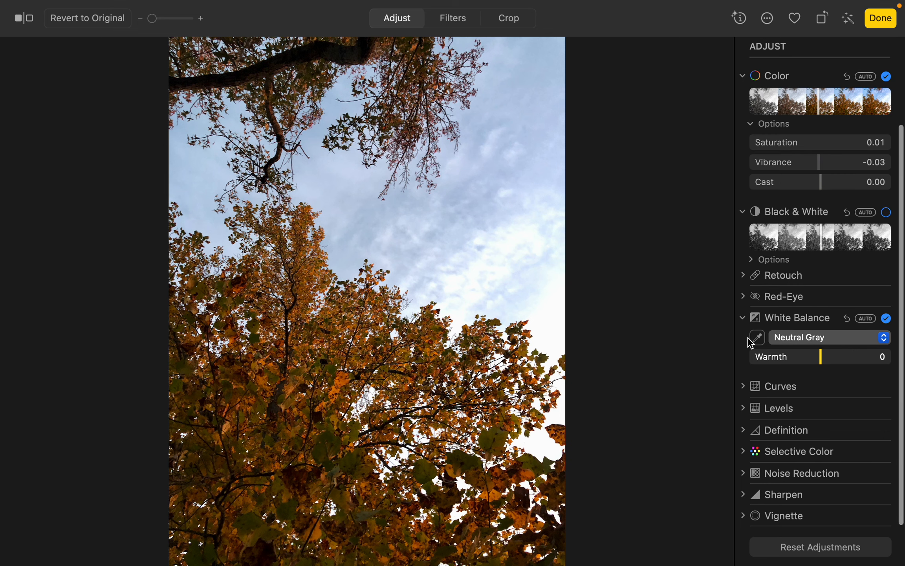
- Try shifting the midtone handle of the RGB levels and reset the Levels adjustment
{"action": "left_click", "coordinate": [745, 410]}
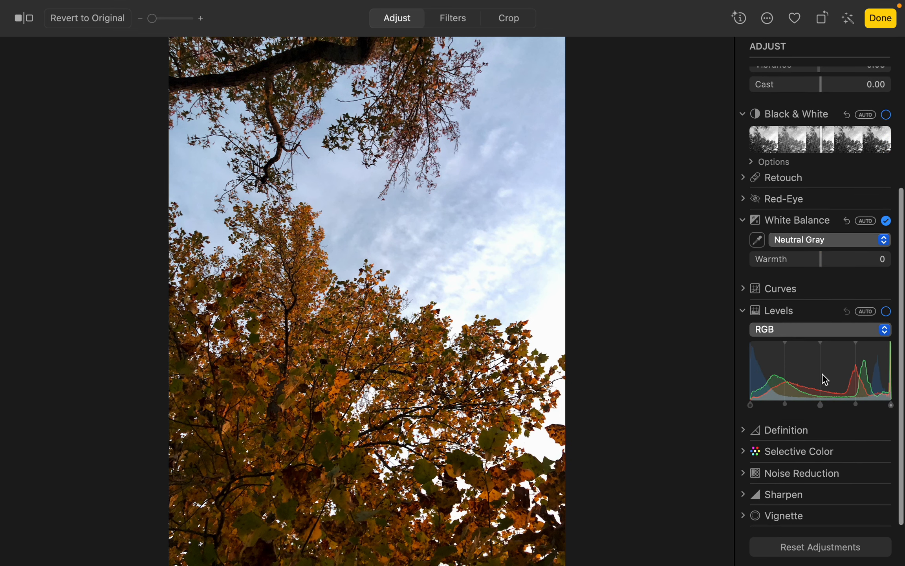
{"action": "mouse_move", "coordinate": [820, 404]}
{"action": "left_mouse_down"}
{"action": "mouse_move", "coordinate": [804, 403]}
{"action": "mouse_move", "coordinate": [845, 405]}
{"action": "mouse_move", "coordinate": [800, 406]}
{"action": "mouse_move", "coordinate": [860, 405]}
{"action": "mouse_move", "coordinate": [819, 405]}
{"action": "left_mouse_up"}
{"action": "left_click", "coordinate": [847, 311]}
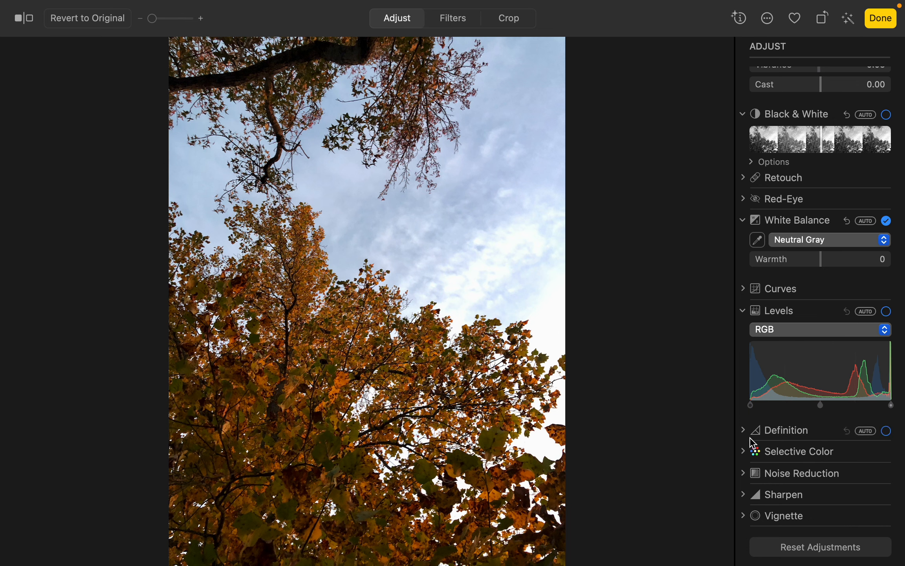
- Collapse the Levels settings, try different Definition amounts and return the amount to 0.00
{"action": "left_click", "coordinate": [742, 430]}
{"action": "left_click", "coordinate": [743, 310]}
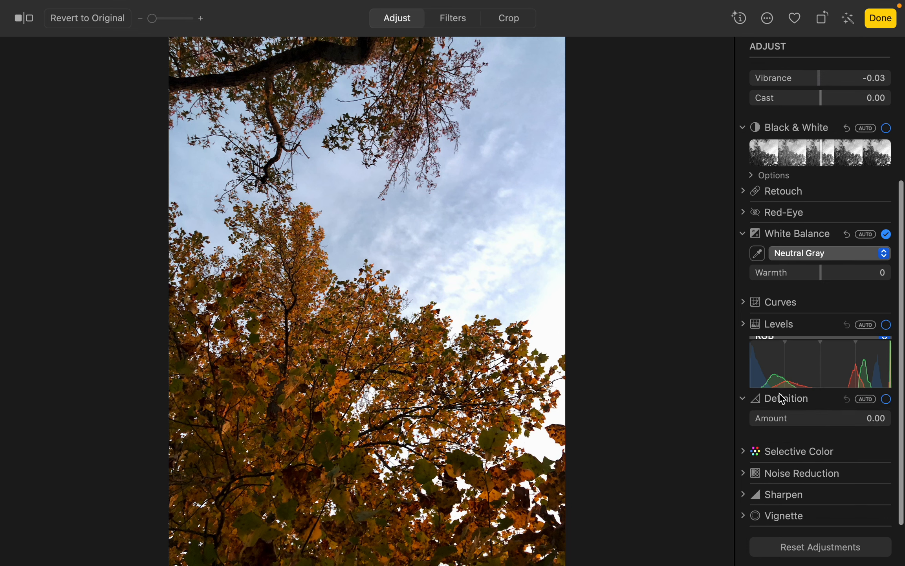
{"action": "left_click_drag", "start_coordinate": [758, 418], "coordinate": [736, 432]}
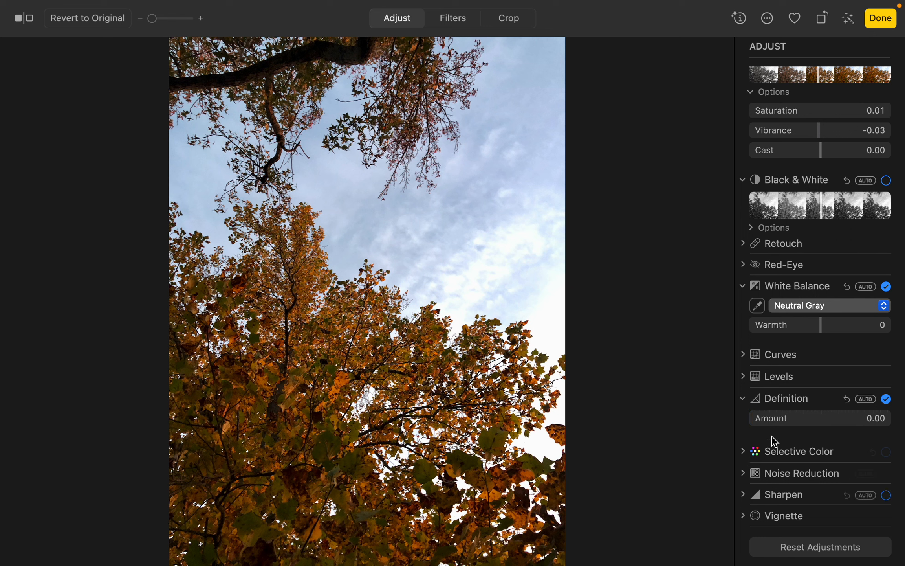
{"action": "left_click_drag", "start_coordinate": [769, 421], "coordinate": [740, 415]}
- Sharpen the photo with an intensity of 1.00, checking the leaves in close-up
{"action": "scroll", "coordinate": [377, 342], "scroll_direction": "up", "scroll_amount": 10}
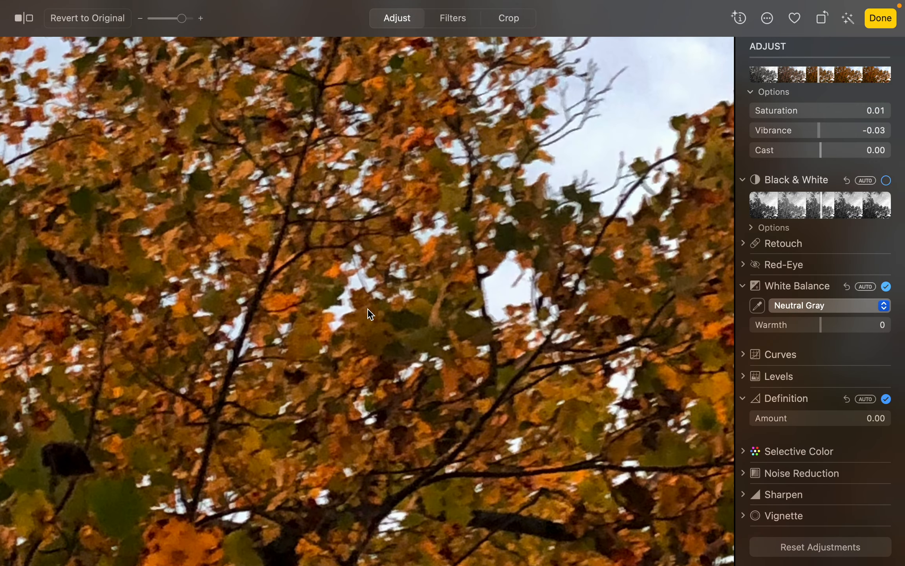
{"action": "left_click", "coordinate": [746, 494]}
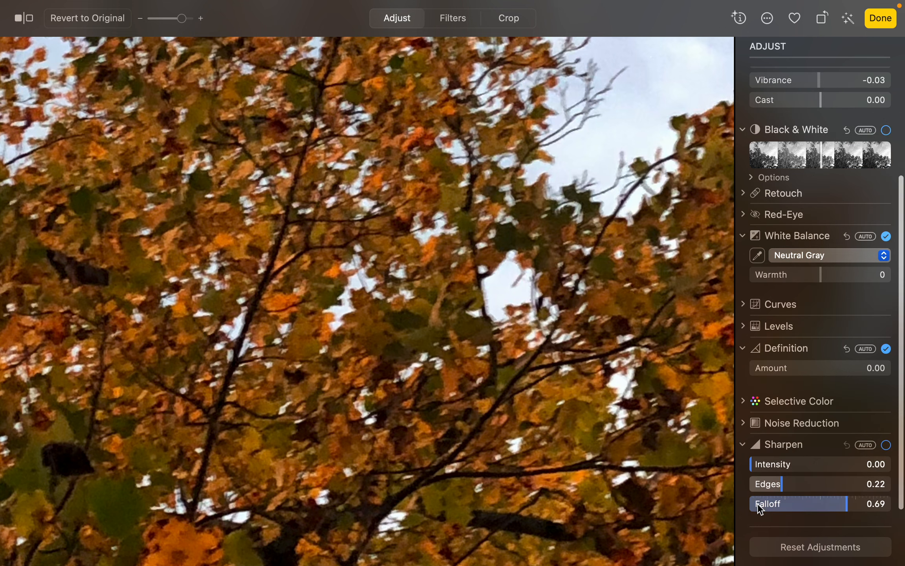
{"action": "left_click_drag", "start_coordinate": [760, 461], "coordinate": [903, 459]}
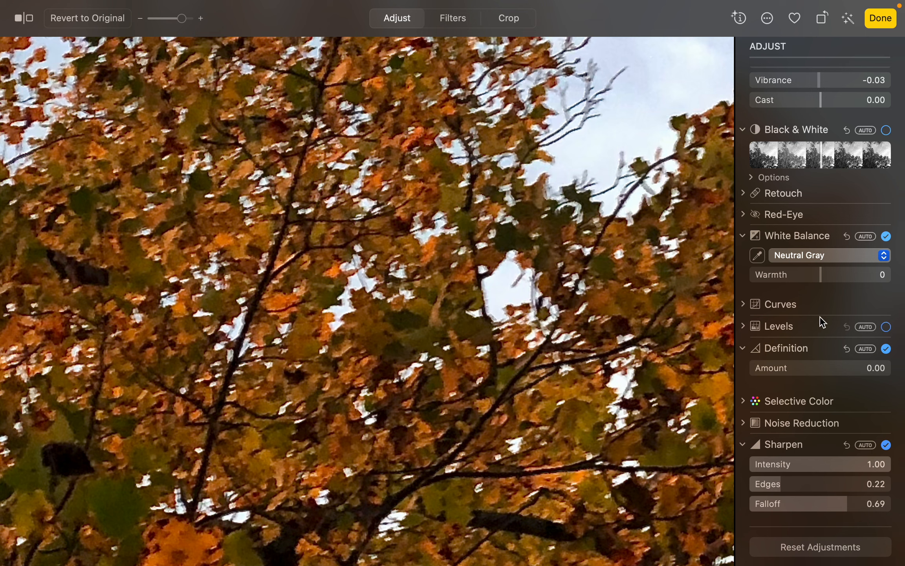
- Try a Definition amount of 0.93 on the photo and reset the Definition adjustment
{"action": "left_click", "coordinate": [759, 371]}
{"action": "left_click_drag", "start_coordinate": [759, 371], "coordinate": [880, 368]}
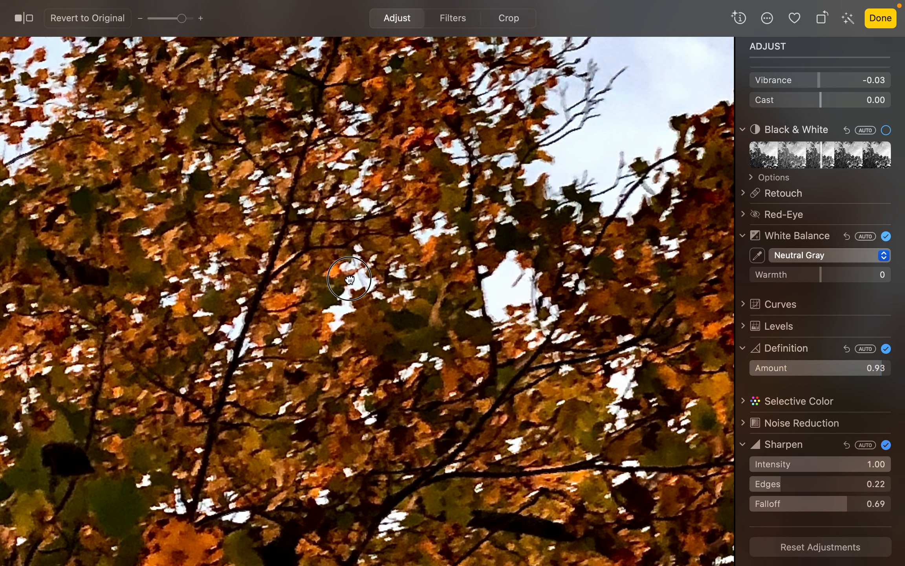
{"action": "left_click", "coordinate": [844, 349]}
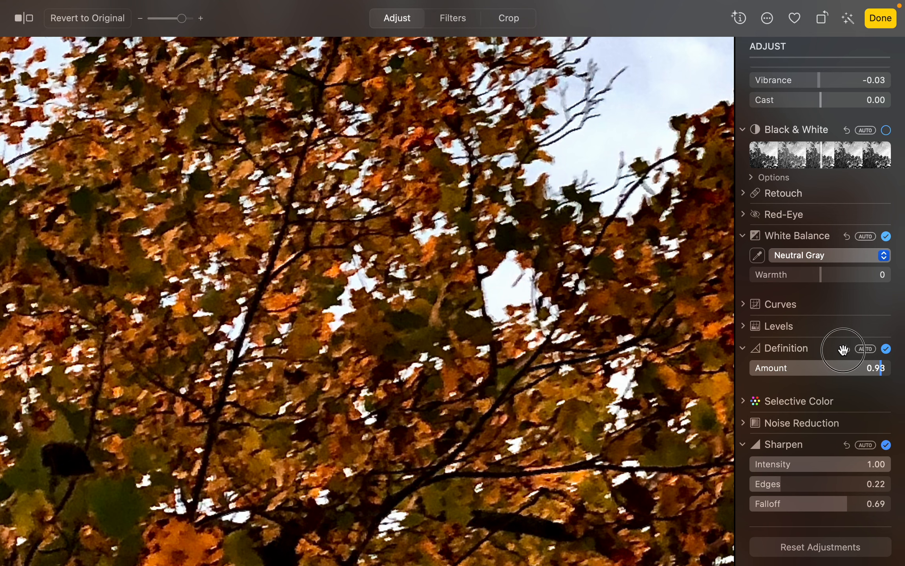
- Reset the Definition and Sharpen adjustments, try another Definition amount and return it to 0.00
{"action": "left_click", "coordinate": [845, 349]}
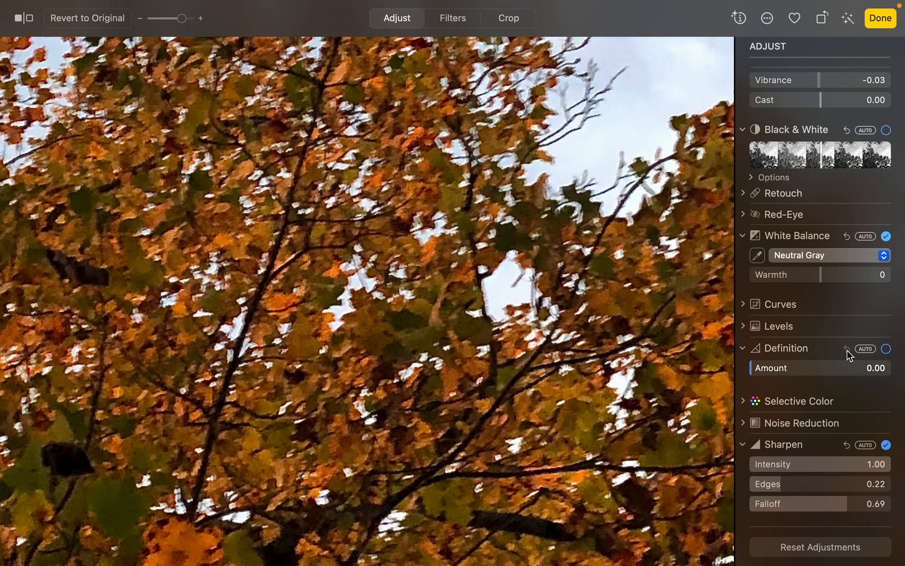
{"action": "left_click", "coordinate": [846, 445]}
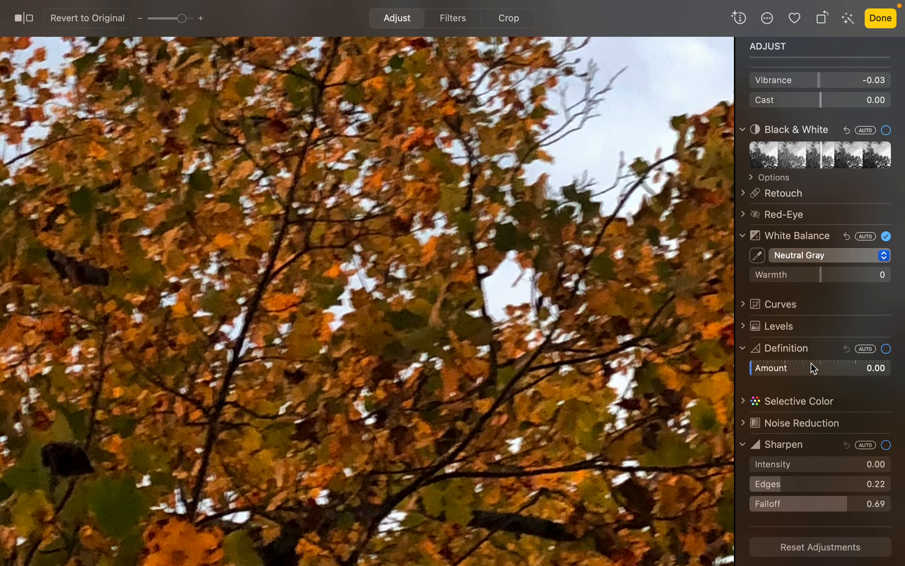
{"action": "left_click_drag", "start_coordinate": [811, 366], "coordinate": [697, 366]}
{"action": "scroll", "coordinate": [592, 352], "scroll_direction": "down", "scroll_amount": 10}
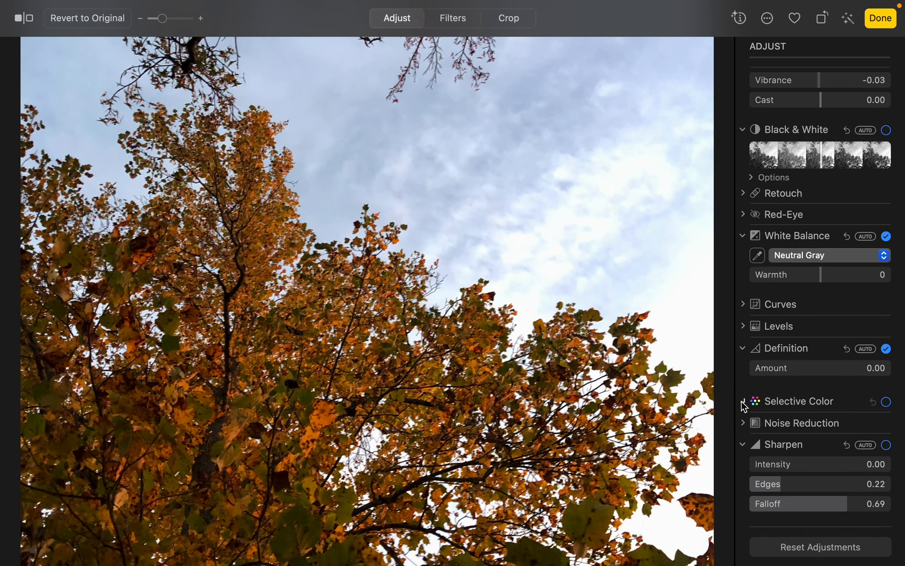
- Expand the Selective Color settings and collapse the Definition and Sharpen settings
{"action": "left_click", "coordinate": [743, 401]}
{"action": "left_click", "coordinate": [742, 348]}
{"action": "scroll", "coordinate": [751, 408], "scroll_direction": "down", "scroll_amount": 5}
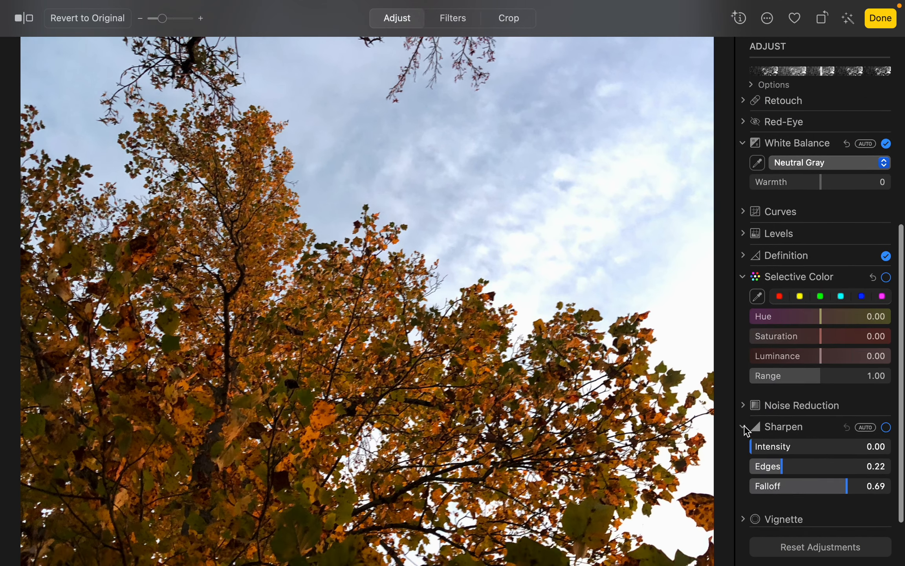
{"action": "left_click", "coordinate": [743, 427]}
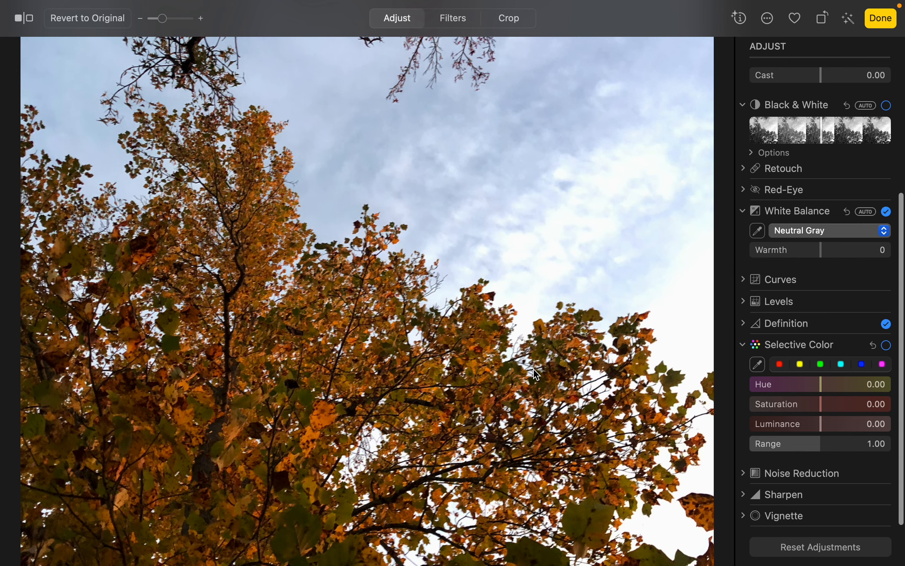
{"action": "scroll", "coordinate": [533, 368], "scroll_direction": "down", "scroll_amount": 6}
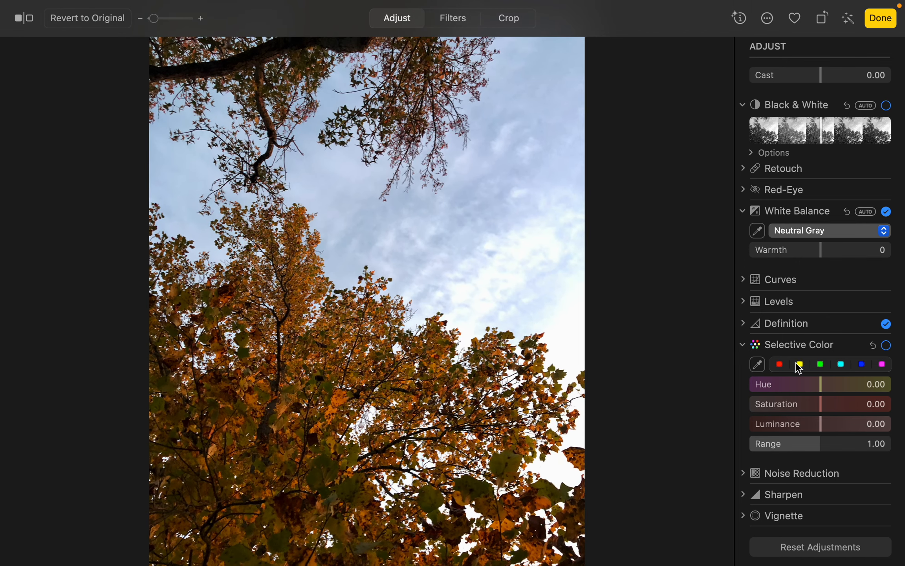
- Adjust the photo's yellows in Selective Color to hue 60.00, saturation -63.50 and luminance -18.08
{"action": "left_click", "coordinate": [799, 364]}
{"action": "left_click_drag", "start_coordinate": [823, 387], "coordinate": [902, 392]}
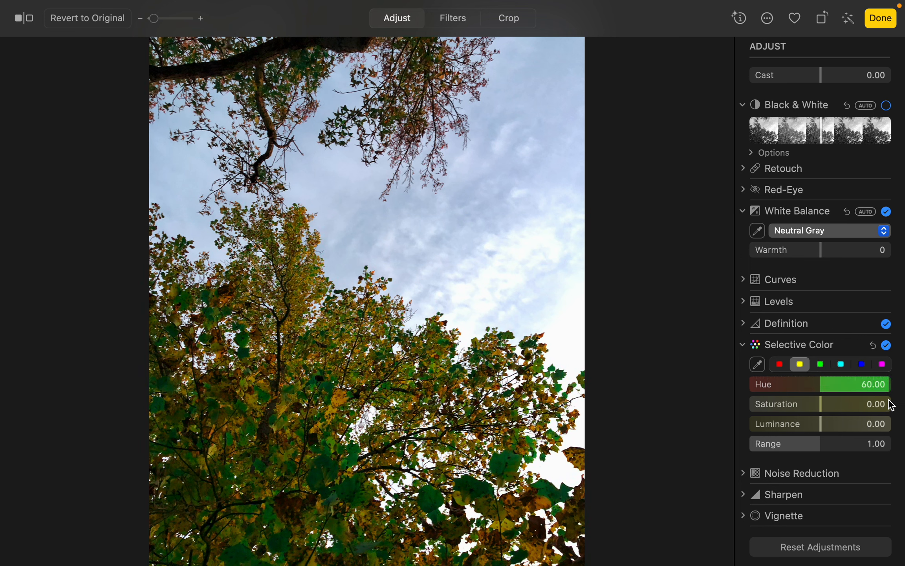
{"action": "left_click_drag", "start_coordinate": [819, 403], "coordinate": [806, 424]}
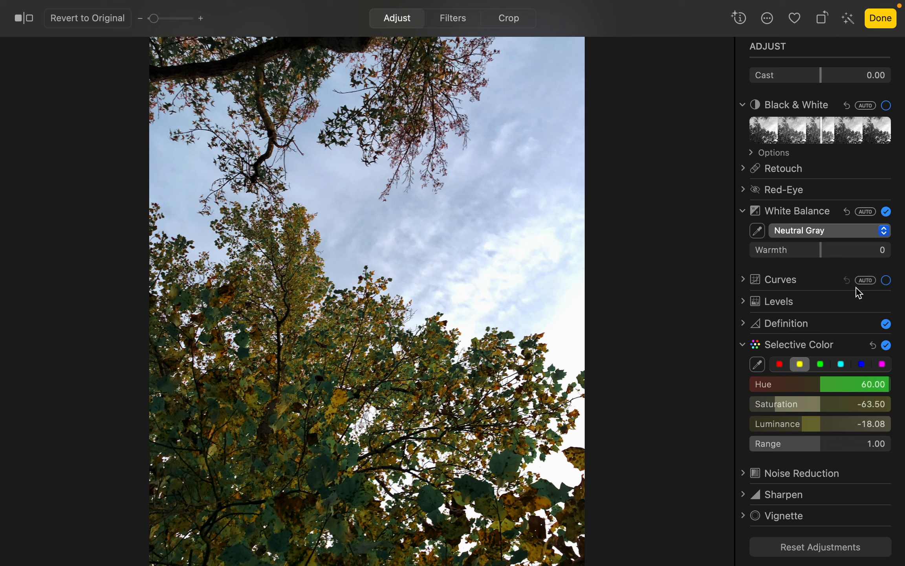
- Try bending the red channel's curve by adding and moving points, and reset the Curves adjustment
{"action": "scroll", "coordinate": [840, 254], "scroll_direction": "up", "scroll_amount": 5}
{"action": "scroll", "coordinate": [841, 252], "scroll_direction": "down", "scroll_amount": 5}
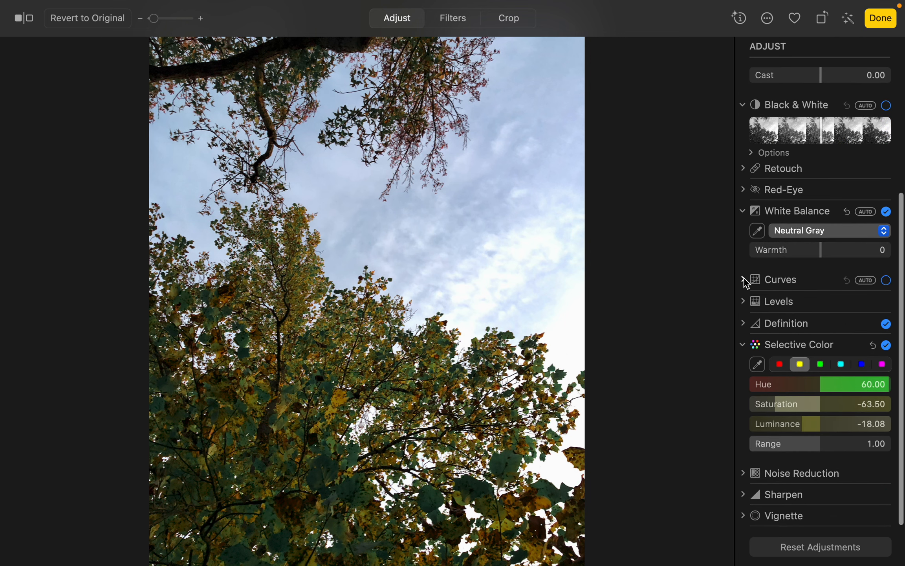
{"action": "left_click", "coordinate": [744, 280]}
{"action": "left_click", "coordinate": [817, 299]}
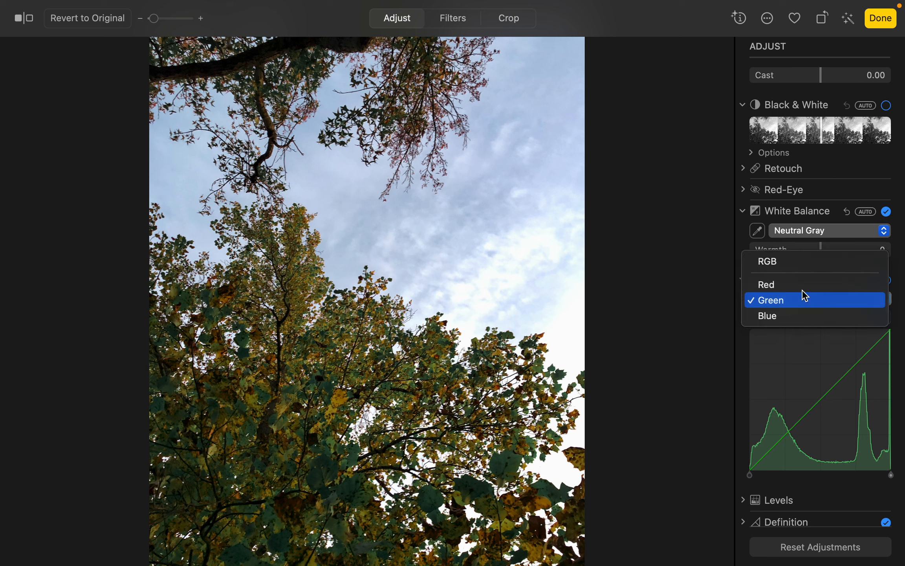
{"action": "left_click", "coordinate": [801, 286]}
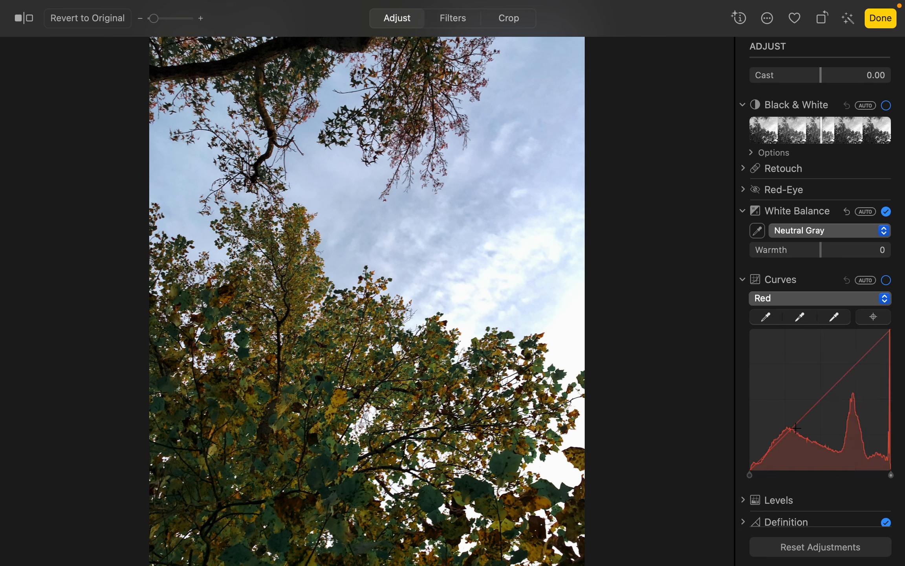
{"action": "left_click_drag", "start_coordinate": [789, 434], "coordinate": [785, 433]}
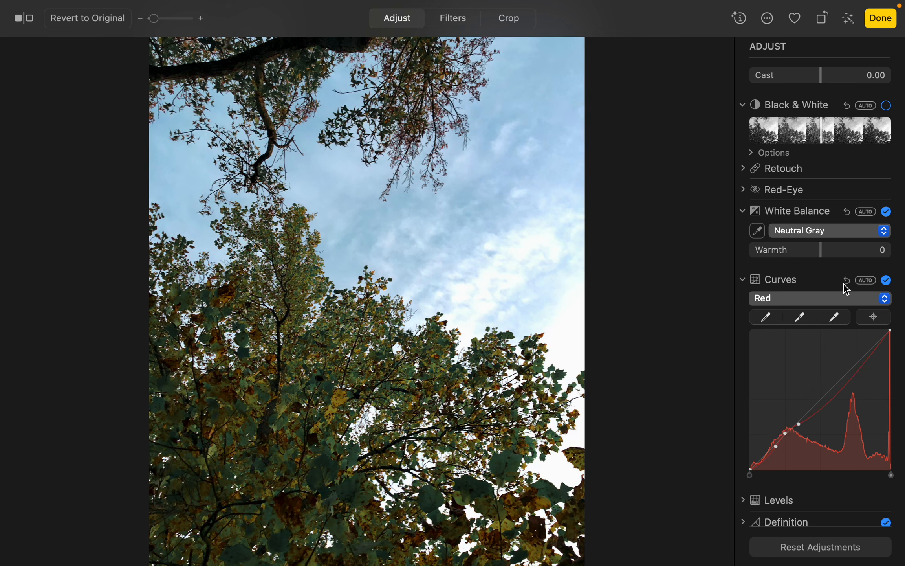
{"action": "left_click", "coordinate": [846, 280]}
- Try different slider values for the photo's greens in Selective Color
{"action": "scroll", "coordinate": [838, 426], "scroll_direction": "down", "scroll_amount": 10}
{"action": "scroll", "coordinate": [839, 424], "scroll_direction": "up", "scroll_amount": 2}
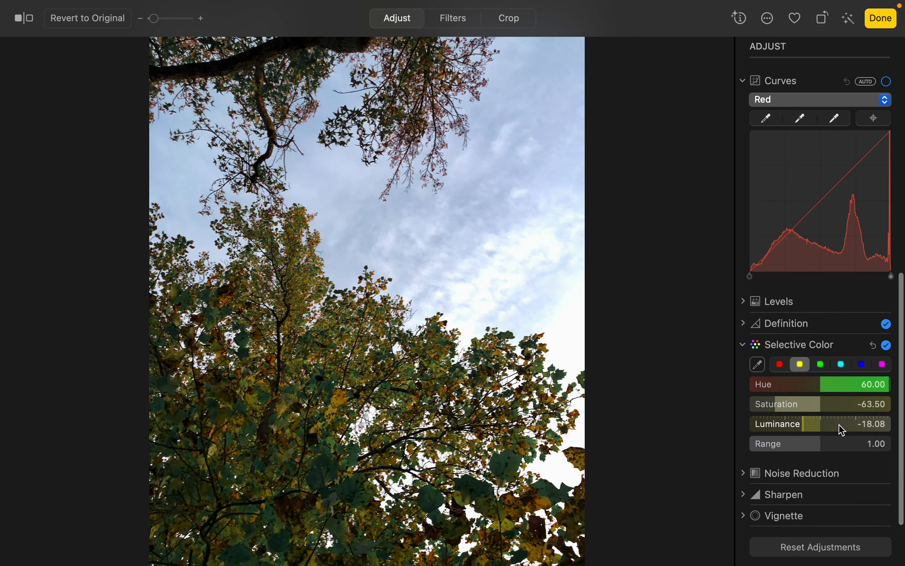
{"action": "left_click", "coordinate": [825, 364]}
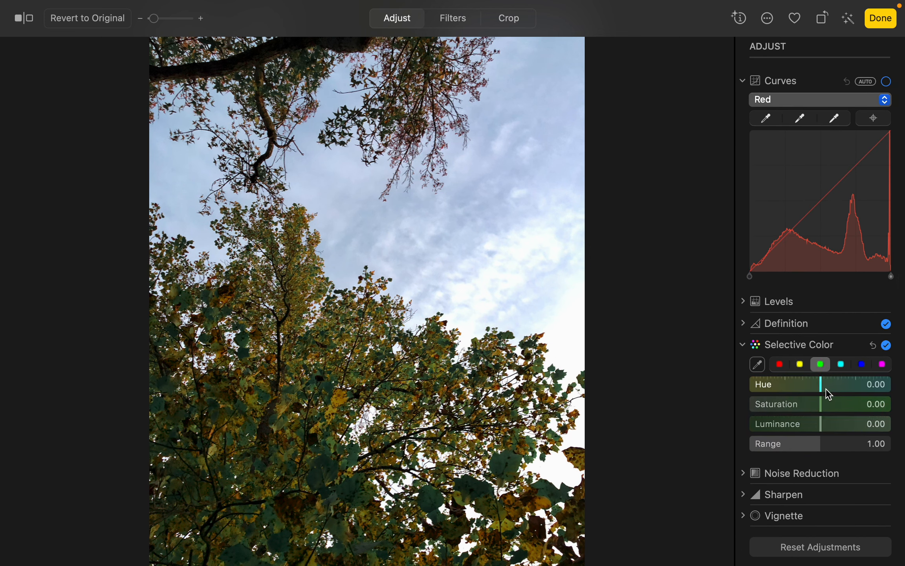
{"action": "left_click_drag", "start_coordinate": [825, 387], "coordinate": [816, 432]}
- Set the blues in Selective Color to saturation 61.19 and luminance -70.00, and compare the edited photo with the original
{"action": "left_click", "coordinate": [863, 366]}
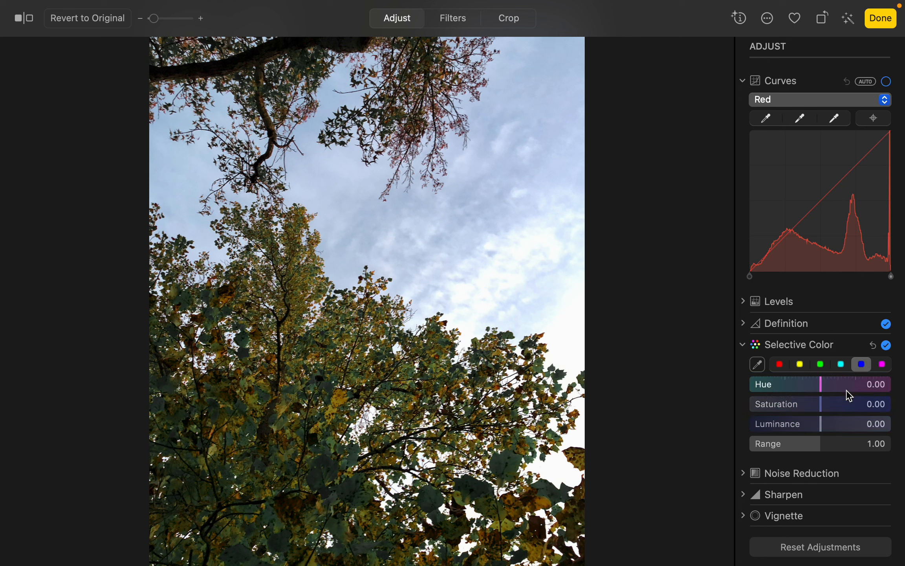
{"action": "left_click_drag", "start_coordinate": [826, 388], "coordinate": [737, 439]}
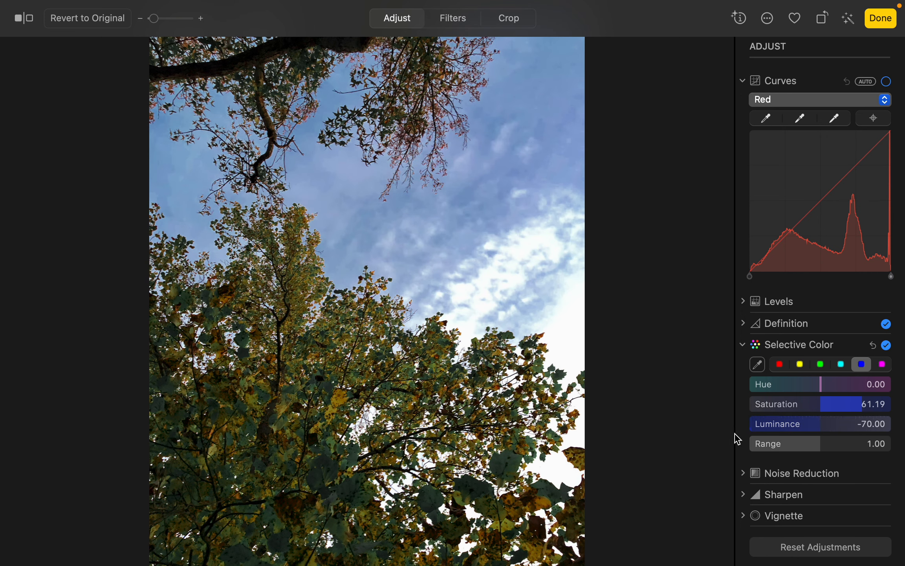
{"action": "left_click", "coordinate": [24, 18]}
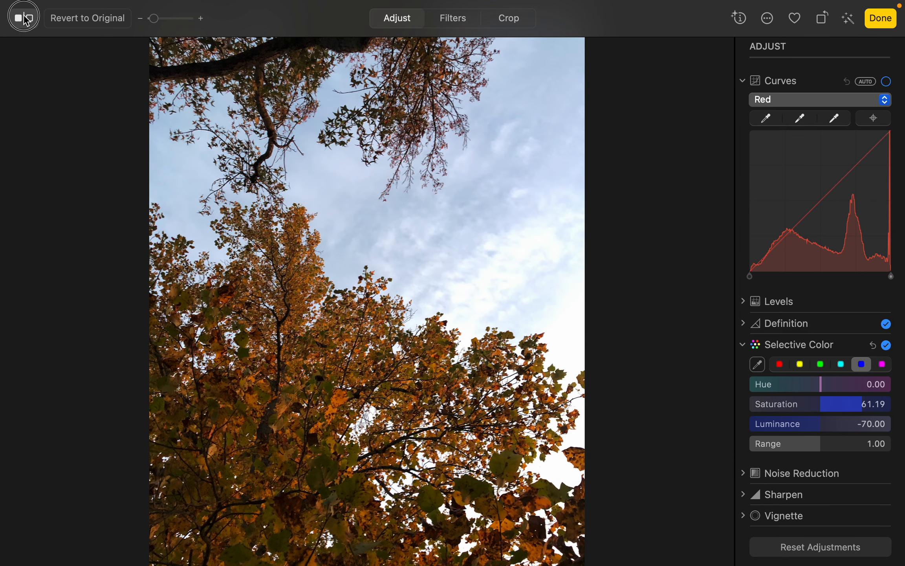
{"action": "left_click_drag", "start_coordinate": [26, 19], "coordinate": [27, 20]}
{"action": "left_click", "coordinate": [27, 20]}
{"action": "left_click_drag", "start_coordinate": [27, 20], "coordinate": [26, 20]}
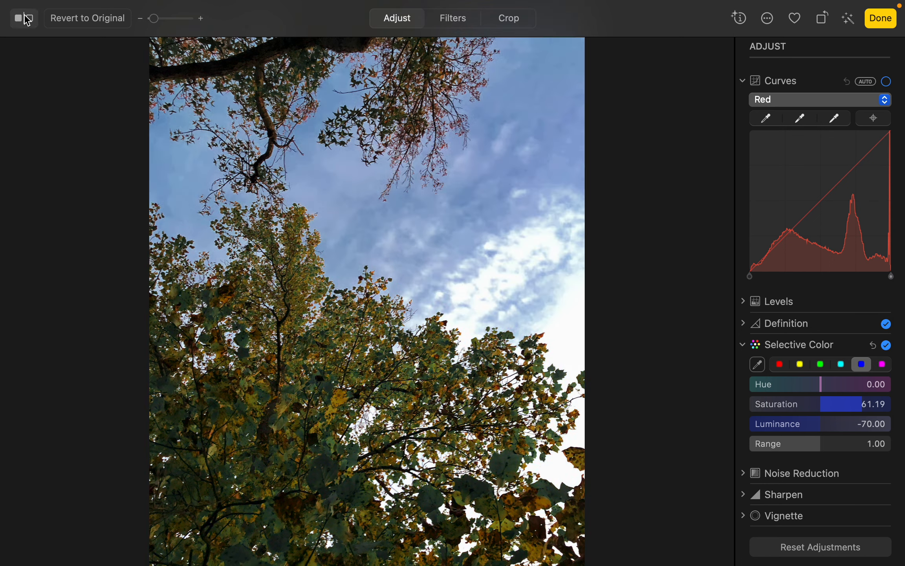
- Collapse Selective Color, expand Noise Reduction, try different noise reduction amounts and return the amount to 0.00
{"action": "left_click", "coordinate": [745, 345]}
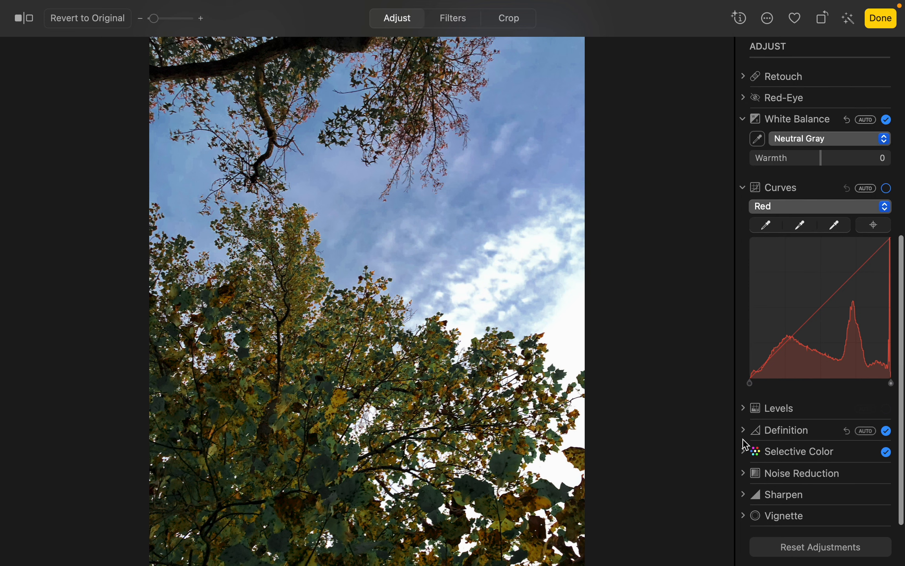
{"action": "left_click", "coordinate": [744, 471]}
{"action": "scroll", "coordinate": [745, 475], "scroll_direction": "down", "scroll_amount": 2}
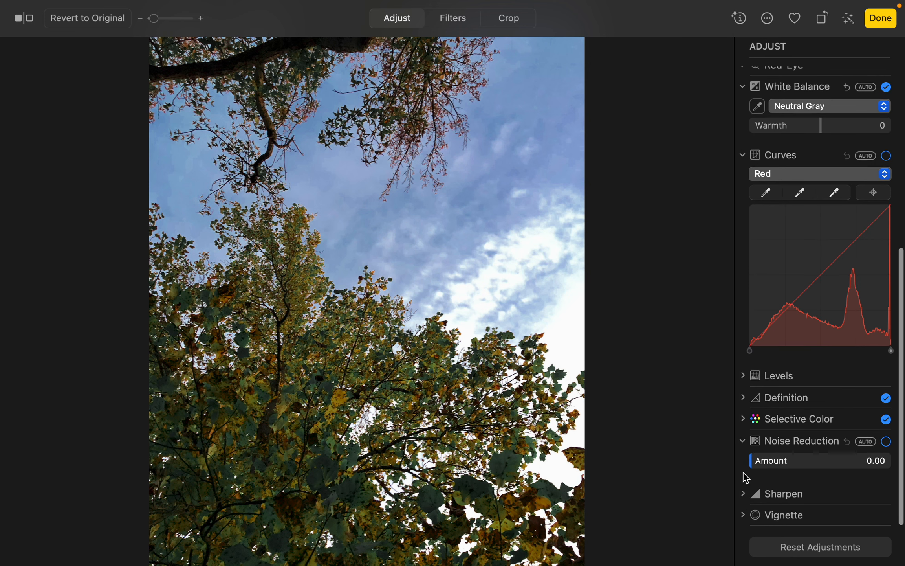
{"action": "left_click_drag", "start_coordinate": [769, 470], "coordinate": [724, 470]}
- Try stronger Sharpen intensity with different Edges and Falloff values, reset Sharpen and inspect the leaves up close
{"action": "left_click", "coordinate": [746, 493]}
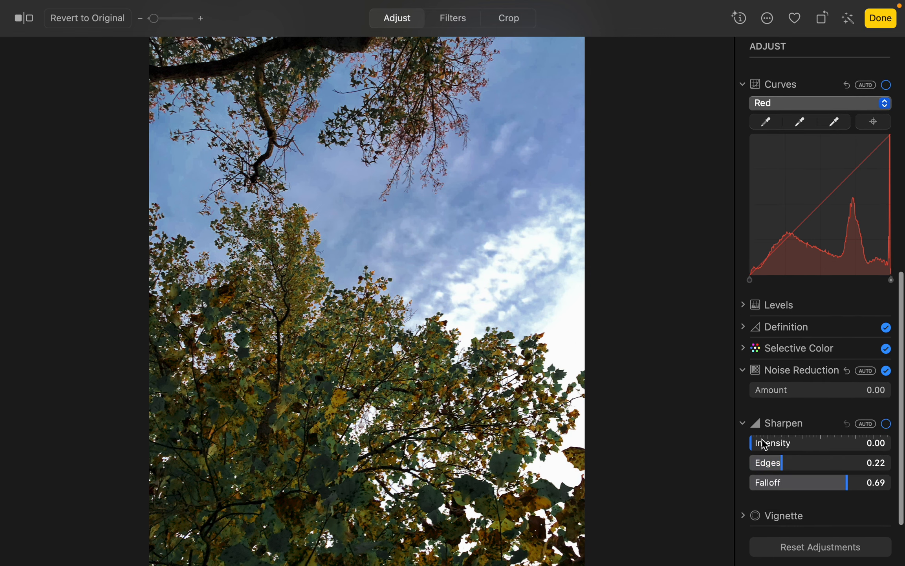
{"action": "scroll", "coordinate": [400, 401], "scroll_direction": "up", "scroll_amount": 5}
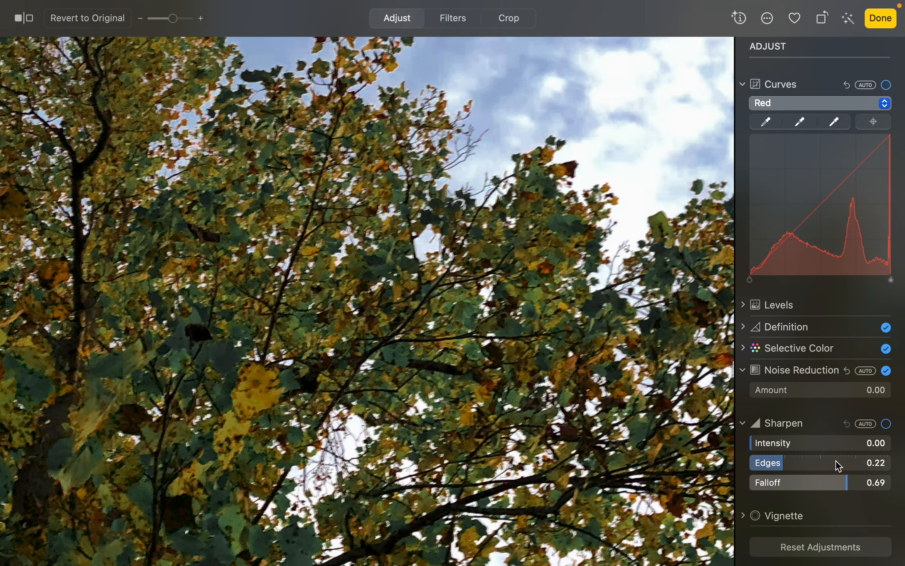
{"action": "left_click_drag", "start_coordinate": [775, 447], "coordinate": [876, 440]}
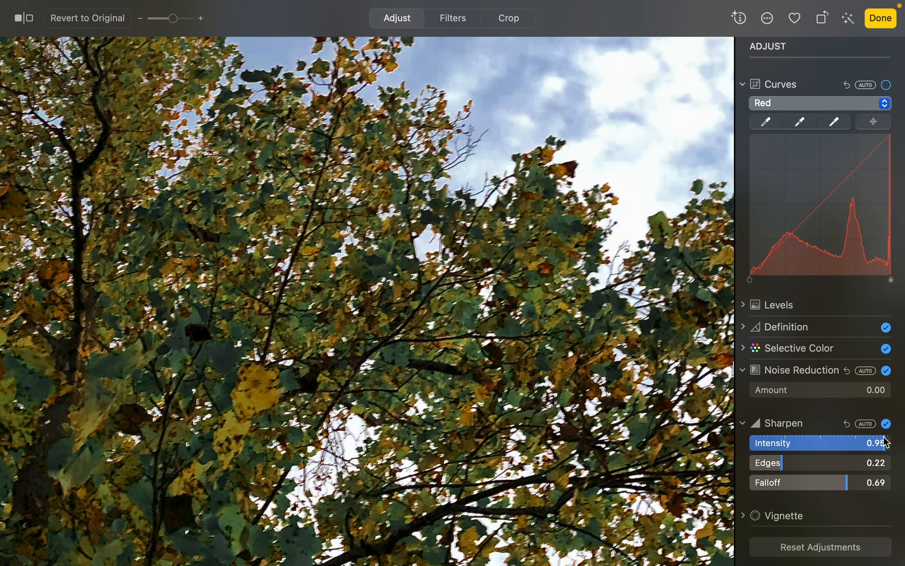
{"action": "left_click_drag", "start_coordinate": [796, 473], "coordinate": [817, 469]}
{"action": "left_click_drag", "start_coordinate": [882, 470], "coordinate": [835, 486]}
{"action": "left_click", "coordinate": [846, 422]}
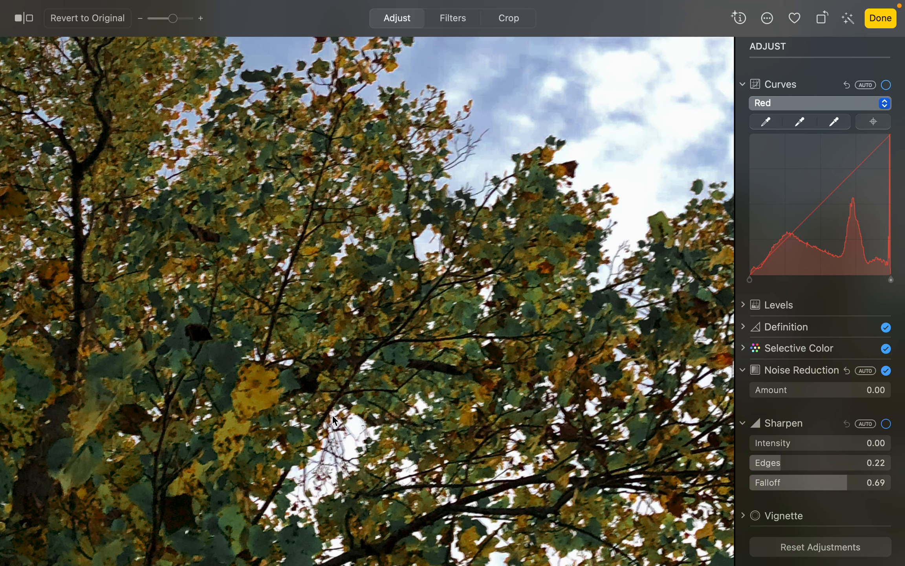
{"action": "scroll", "coordinate": [332, 414], "scroll_direction": "up", "scroll_amount": 5}
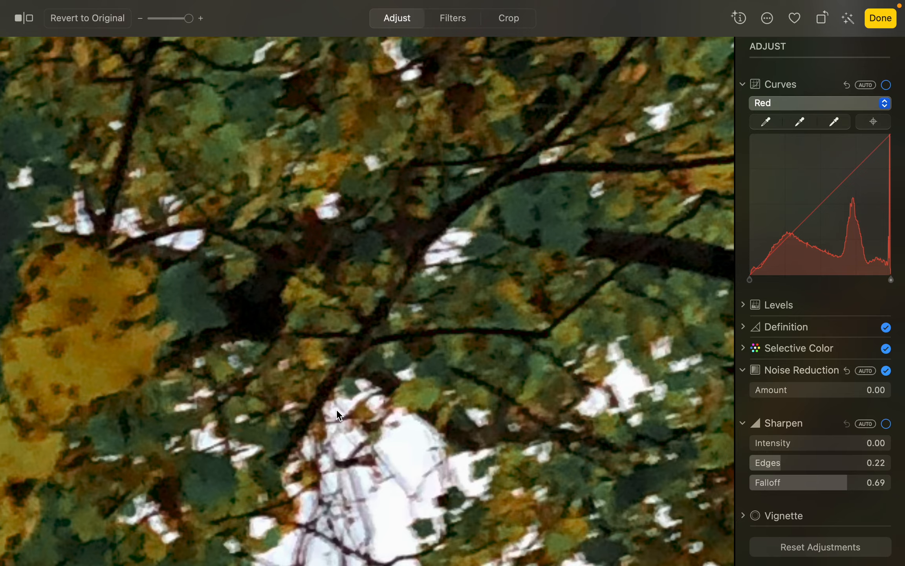
{"action": "scroll", "coordinate": [359, 376], "scroll_direction": "down", "scroll_amount": 5}
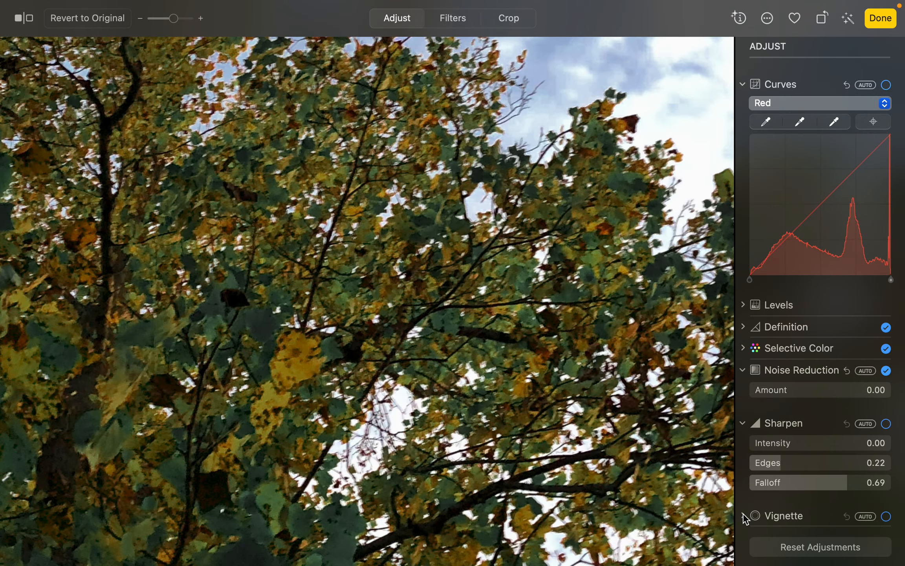
- Try a vignette with strength 1.00, radius 0.72 and varying softness on the whole photo, and reset the Vignette adjustment
{"action": "left_click", "coordinate": [743, 515]}
{"action": "scroll", "coordinate": [589, 452], "scroll_direction": "down", "scroll_amount": 2}
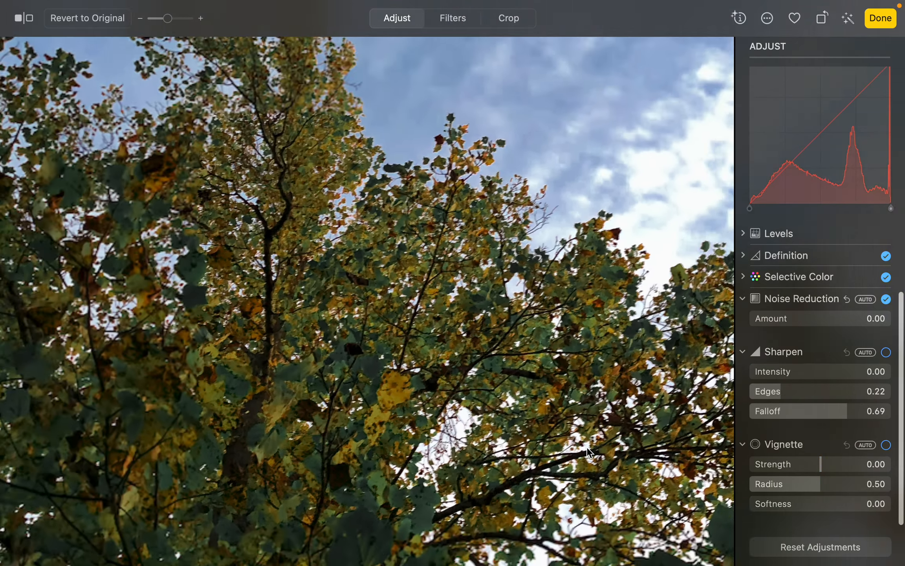
{"action": "scroll", "coordinate": [588, 451], "scroll_direction": "down", "scroll_amount": 3}
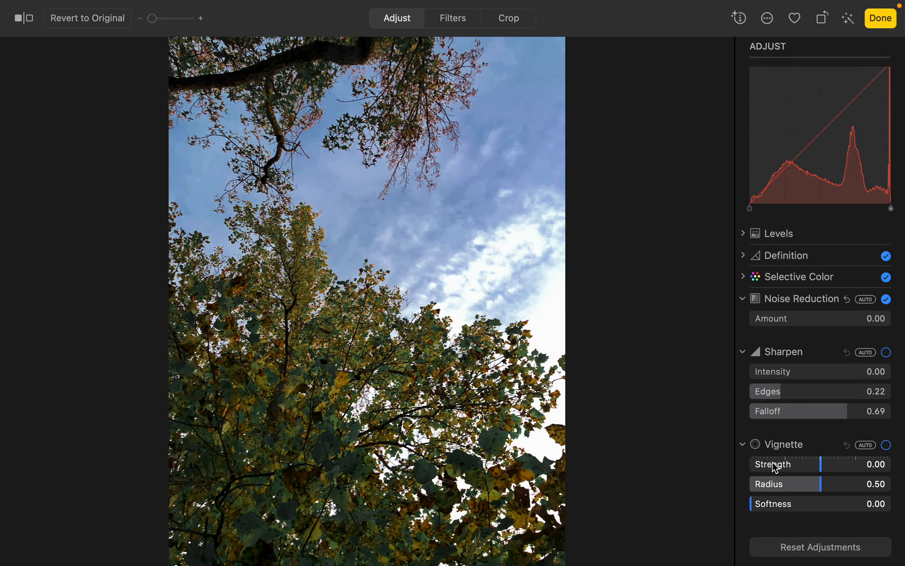
{"action": "left_click_drag", "start_coordinate": [816, 474], "coordinate": [901, 491]}
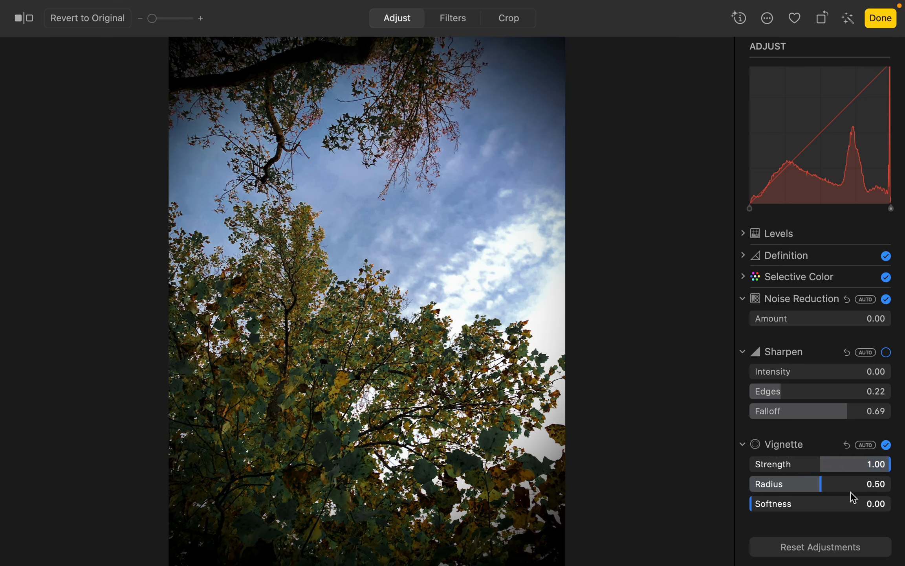
{"action": "mouse_move", "coordinate": [822, 491]}
{"action": "left_mouse_down"}
{"action": "mouse_move", "coordinate": [899, 484]}
{"action": "mouse_move", "coordinate": [633, 471]}
{"action": "mouse_move", "coordinate": [743, 477]}
{"action": "mouse_move", "coordinate": [812, 496]}
{"action": "mouse_move", "coordinate": [779, 503]}
{"action": "mouse_move", "coordinate": [815, 479]}
{"action": "mouse_move", "coordinate": [836, 485]}
{"action": "left_mouse_up"}
{"action": "left_click_drag", "start_coordinate": [762, 505], "coordinate": [744, 529]}
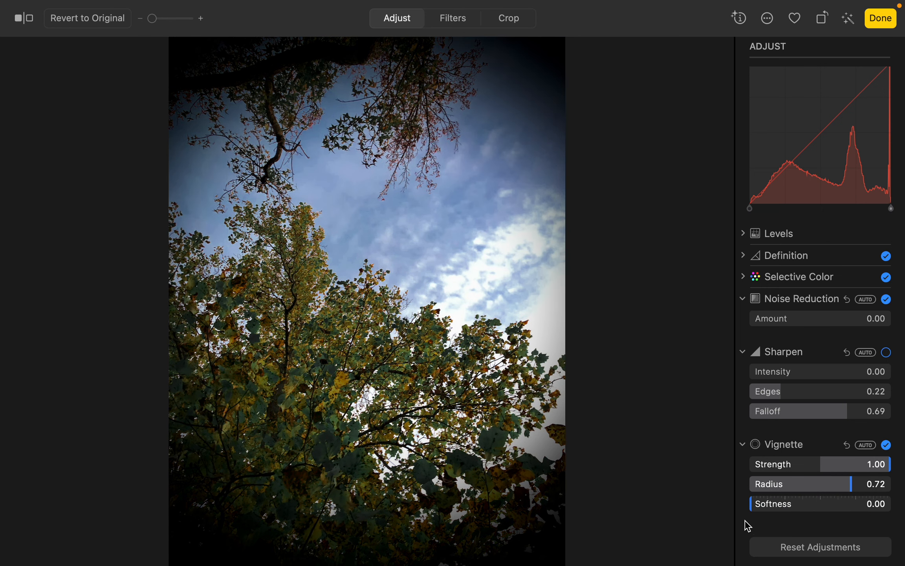
{"action": "left_click", "coordinate": [846, 444]}
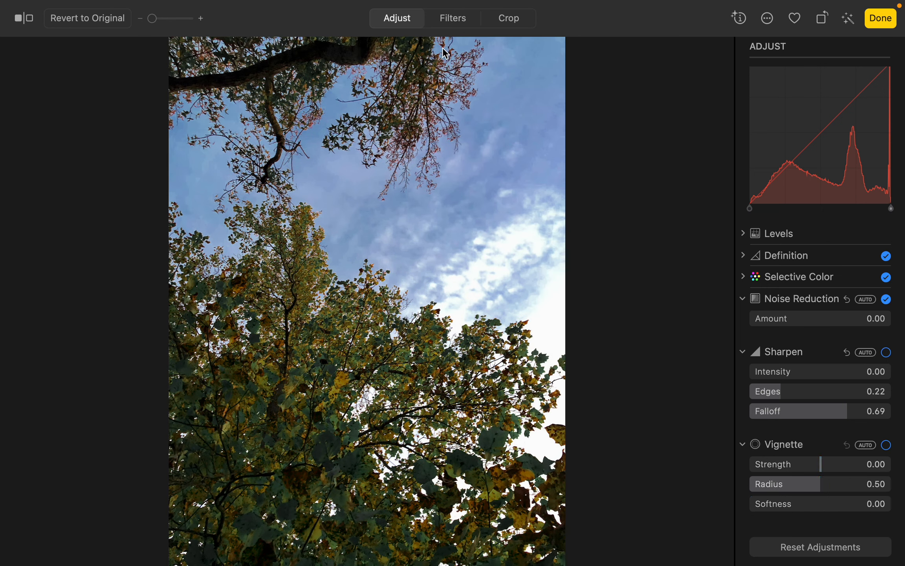
- Look over the available filters and try resizing the photo's crop frame from its upper-right corner
{"action": "left_click", "coordinate": [452, 18]}
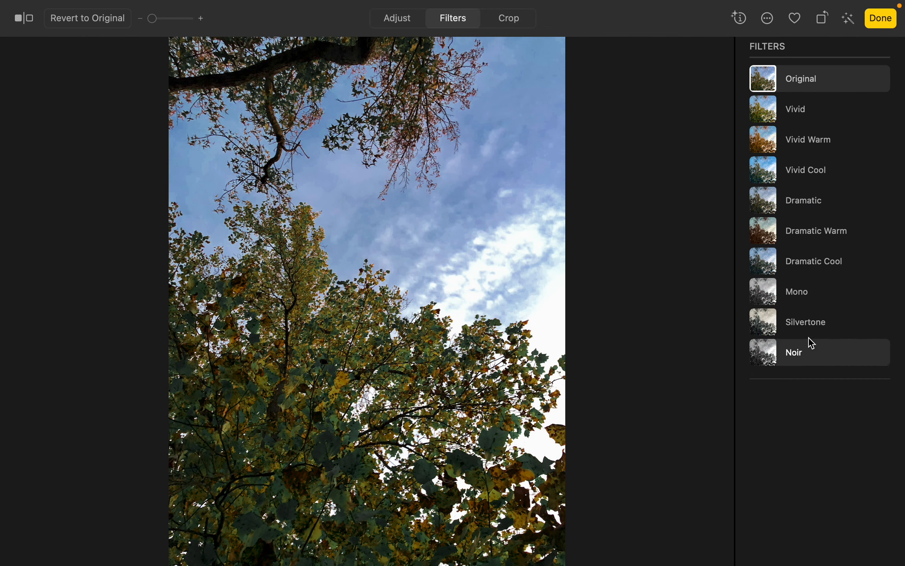
{"action": "left_click", "coordinate": [511, 26]}
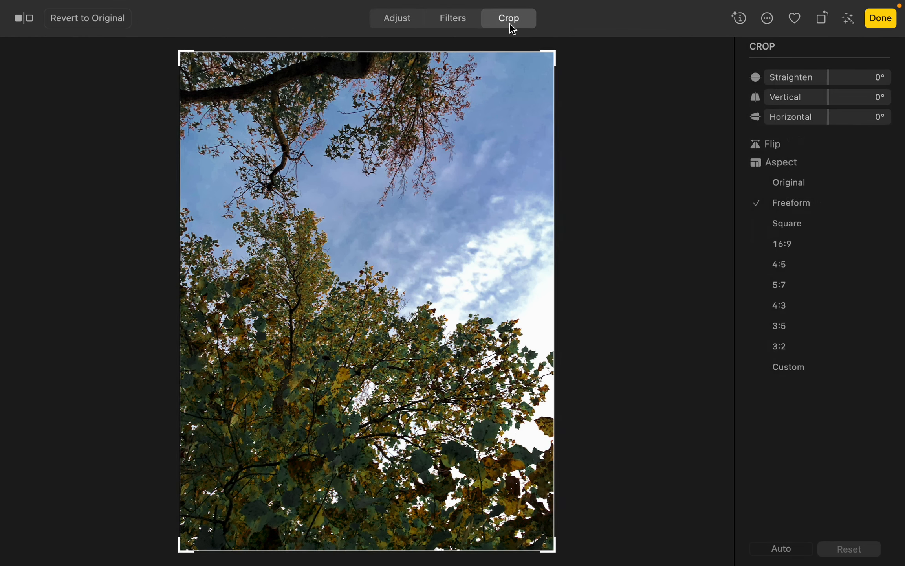
{"action": "left_click", "coordinate": [551, 56]}
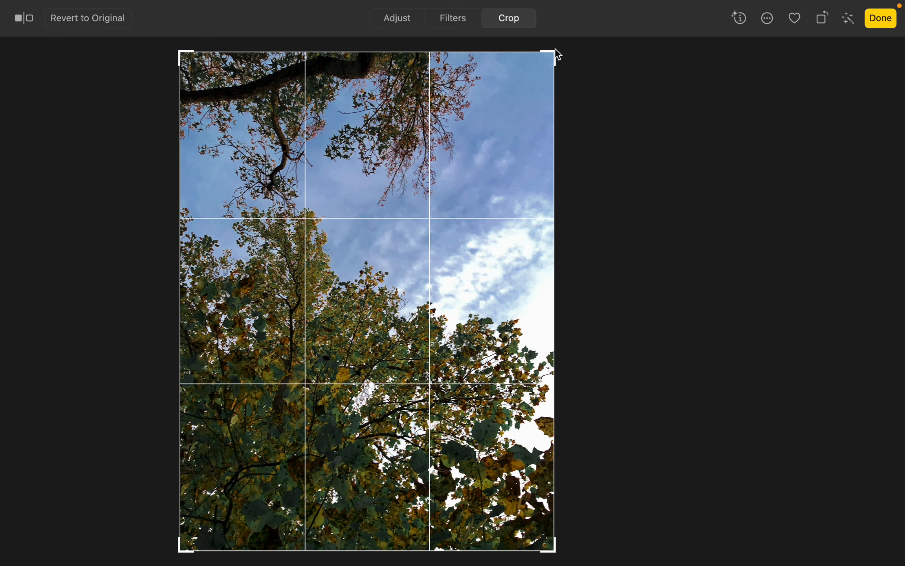
{"action": "left_click_drag", "start_coordinate": [555, 51], "coordinate": [660, 40]}
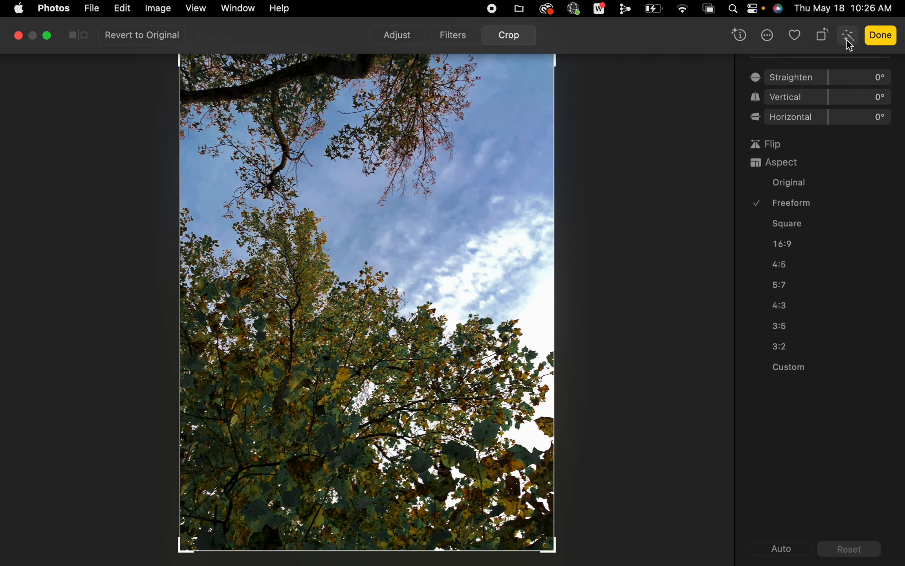
- Return to the photo adjustments, auto-enhance the photo, revert it to the original and look through the adjustment settings
{"action": "left_click", "coordinate": [396, 35]}
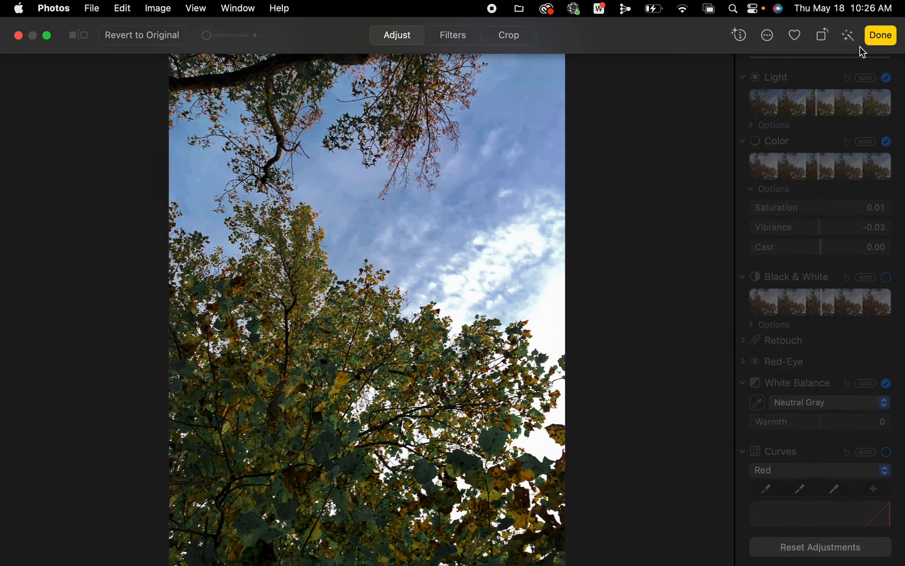
{"action": "left_click", "coordinate": [849, 37]}
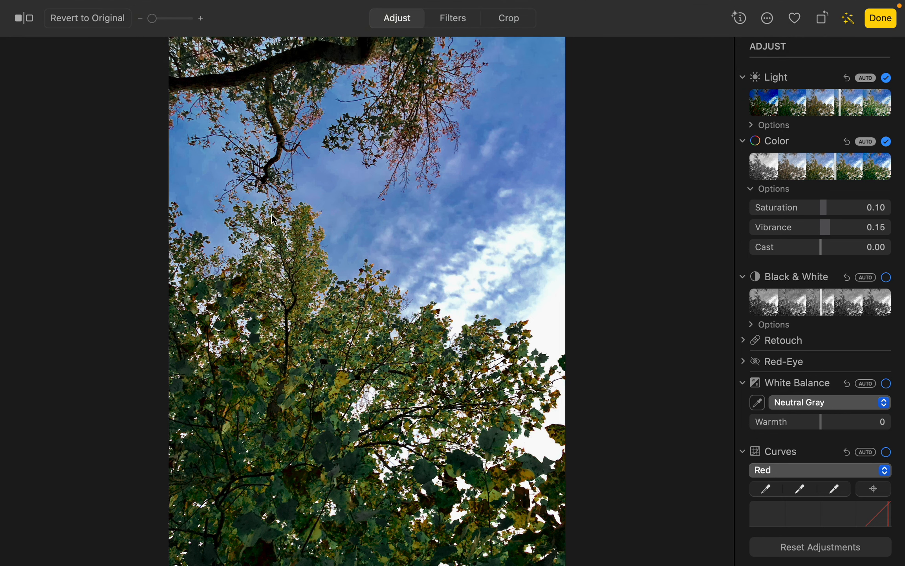
{"action": "left_click", "coordinate": [94, 22]}
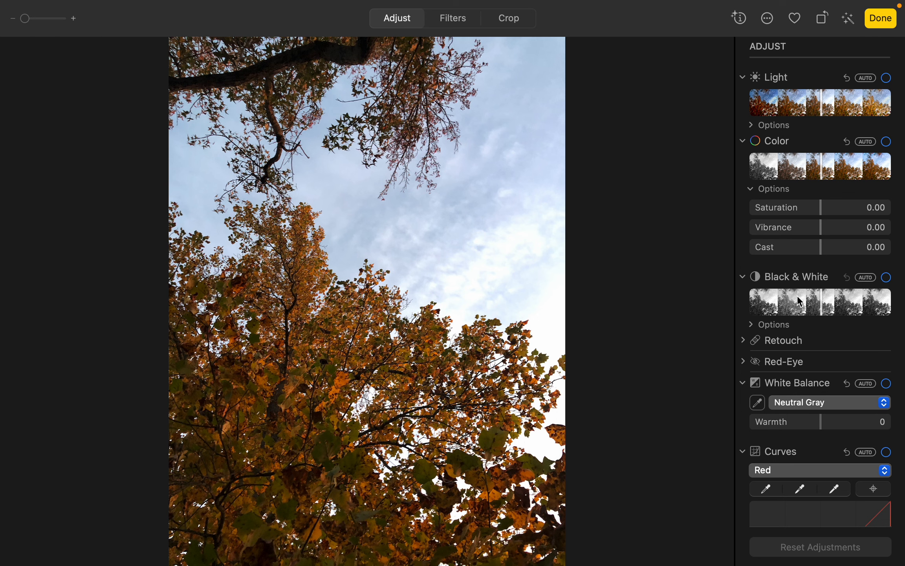
{"action": "scroll", "coordinate": [797, 297], "scroll_direction": "down", "scroll_amount": 10}
{"action": "scroll", "coordinate": [798, 297], "scroll_direction": "up", "scroll_amount": 10}
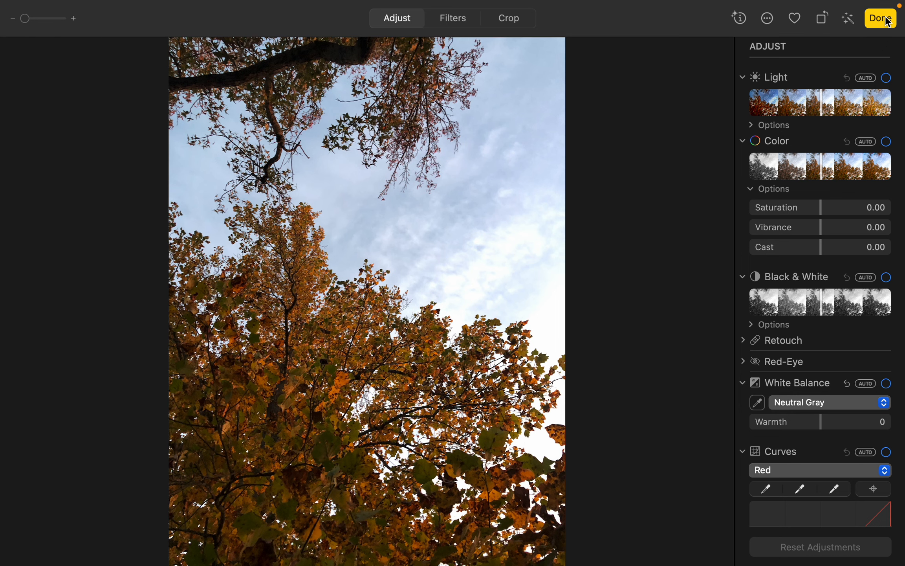
{"action": "mouse_move", "coordinate": [731, 7]}
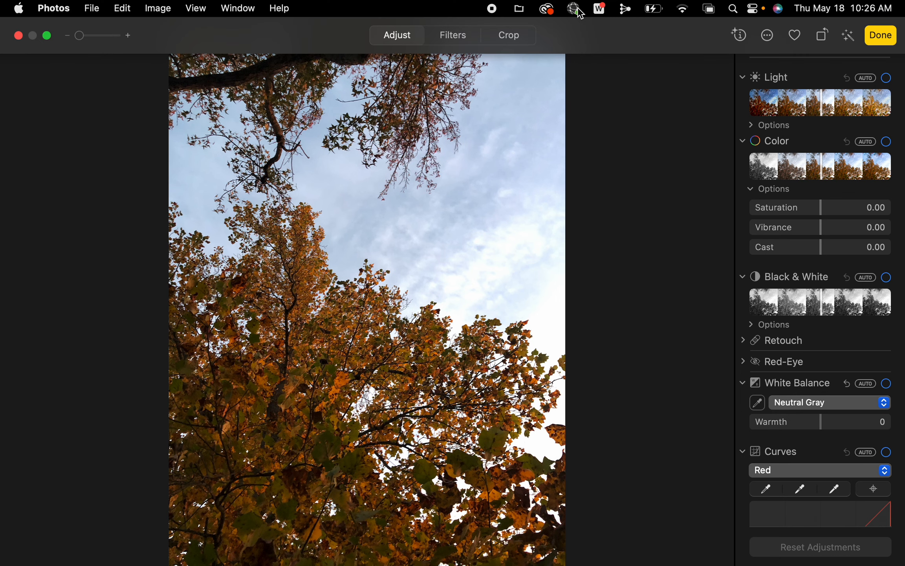